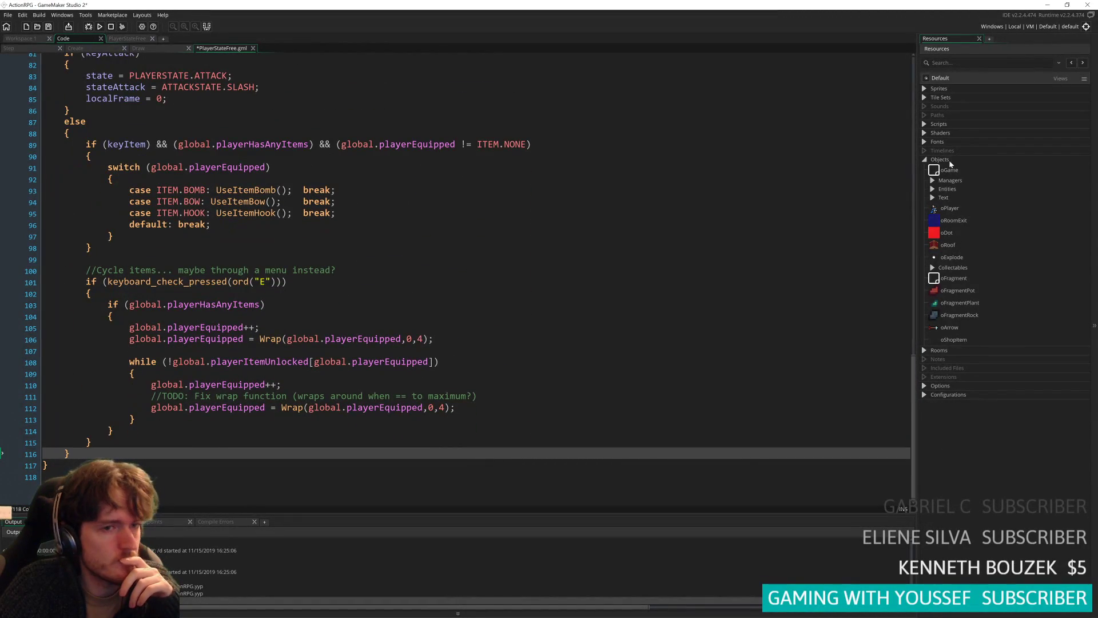
# - Open the oShopItem object and examine its Step event code and its item-related variable definitions
pyautogui.click(925, 124)
pyautogui.scroll(-3, 957, 411)
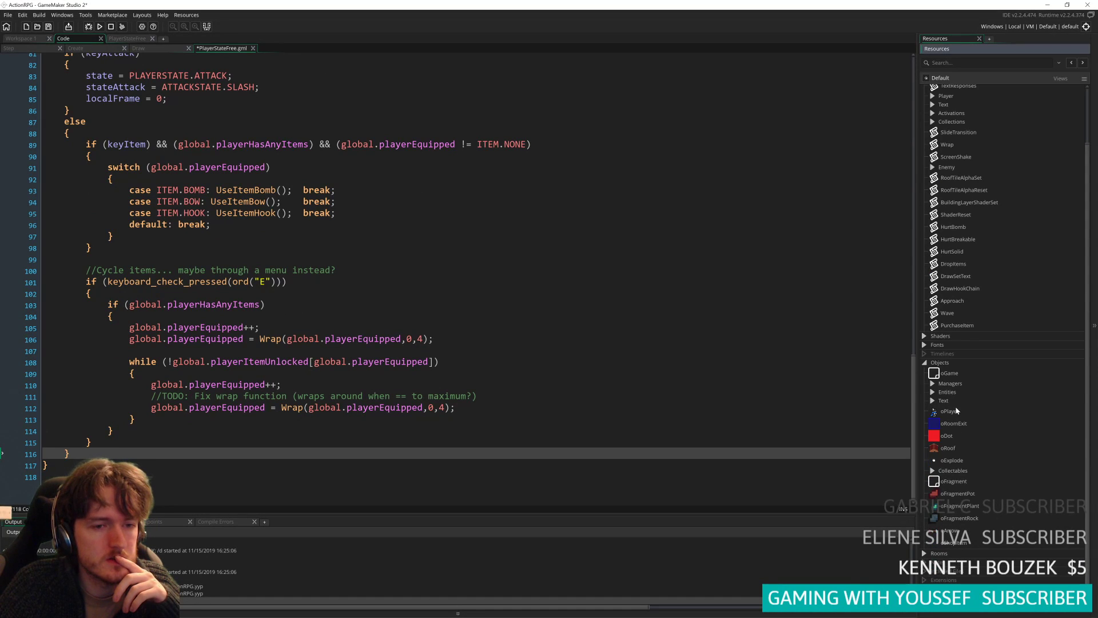
pyautogui.doubleClick(948, 544)
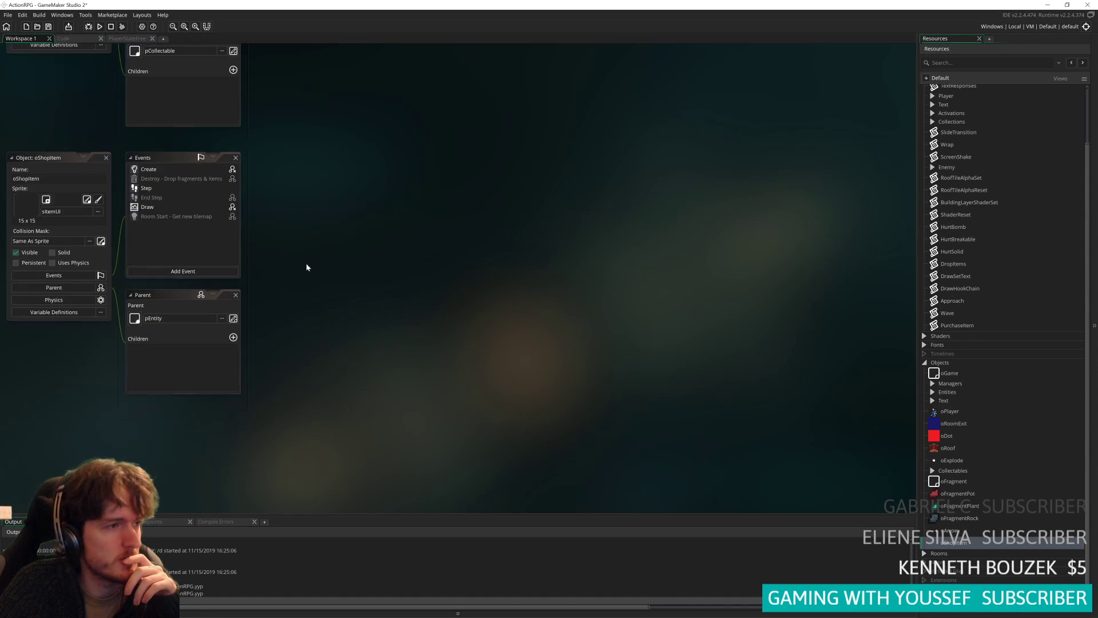
pyautogui.click(180, 189)
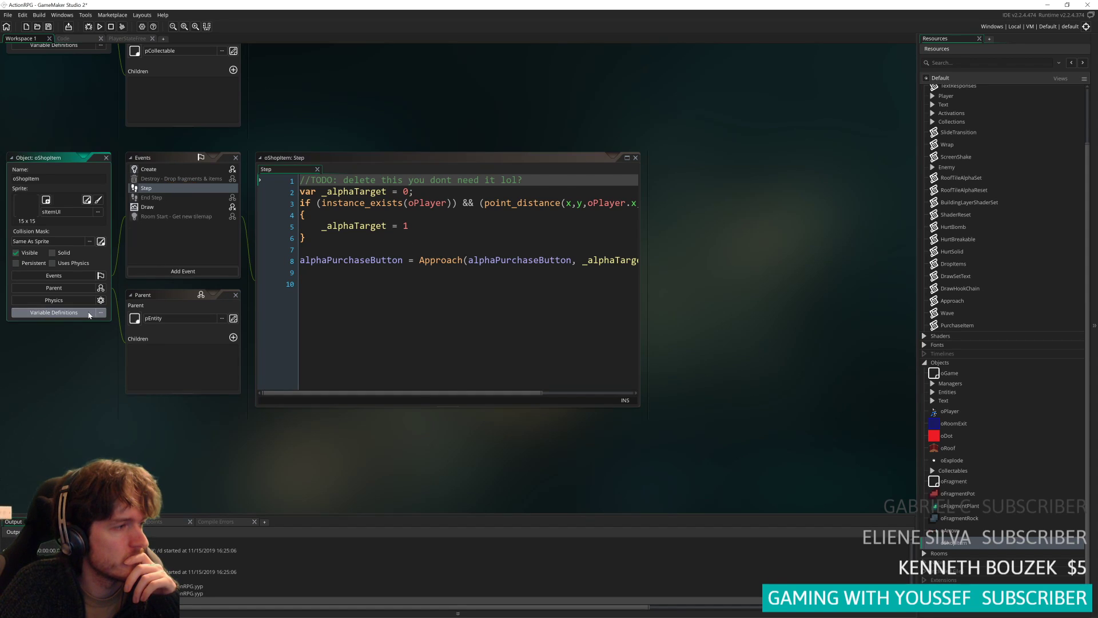
pyautogui.click(54, 313)
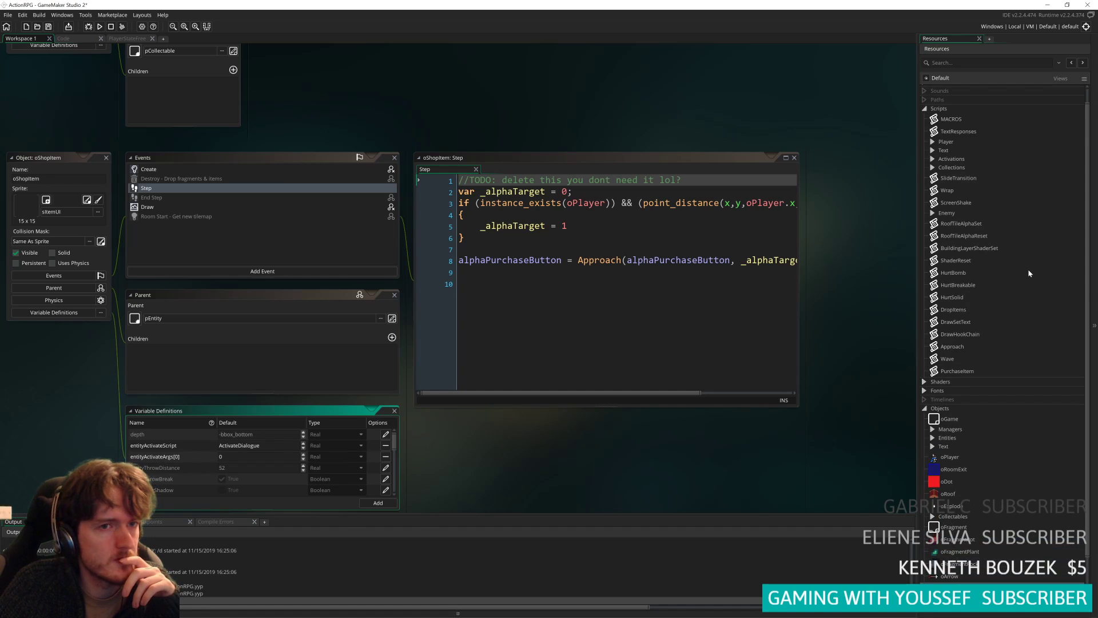
pyautogui.scroll(-3, 376, 486)
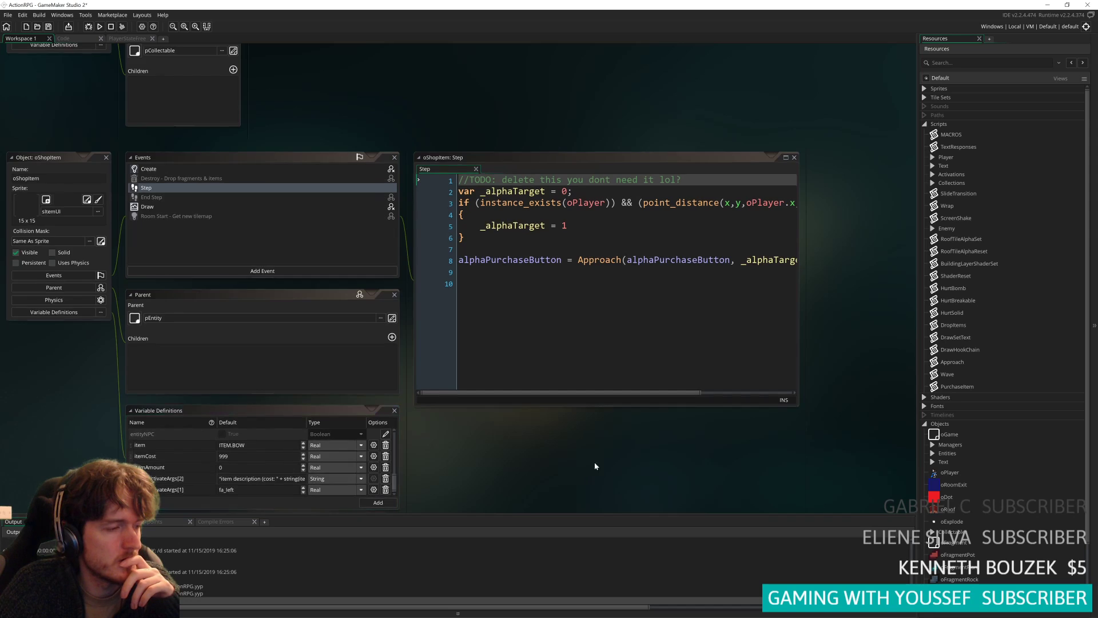
pyautogui.scroll(-3, 535, 425)
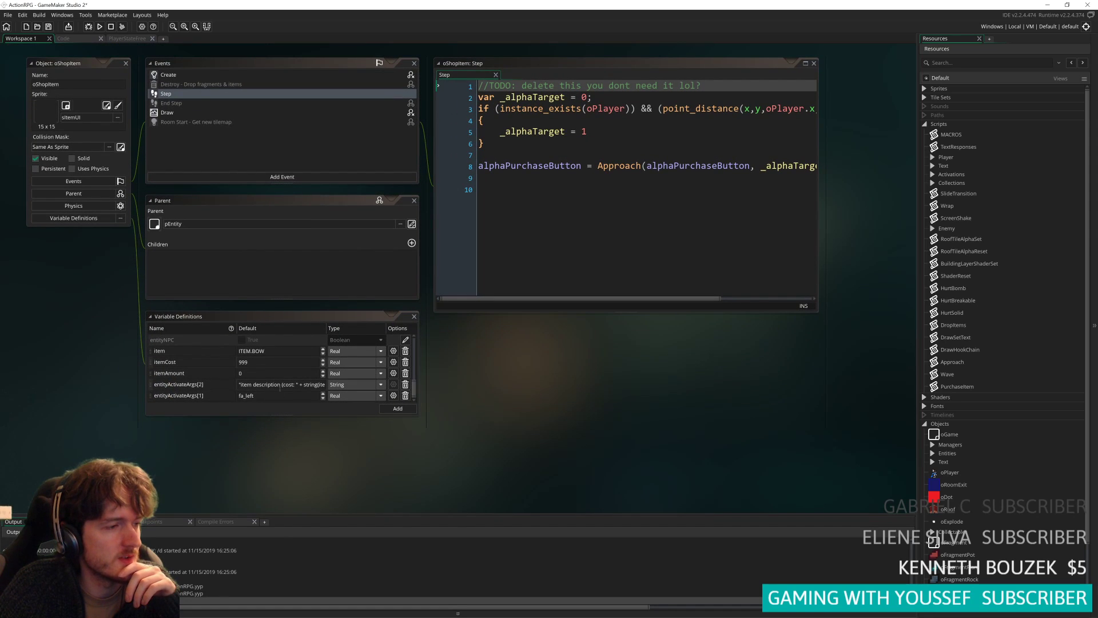
pyautogui.scroll(-3, 922, 380)
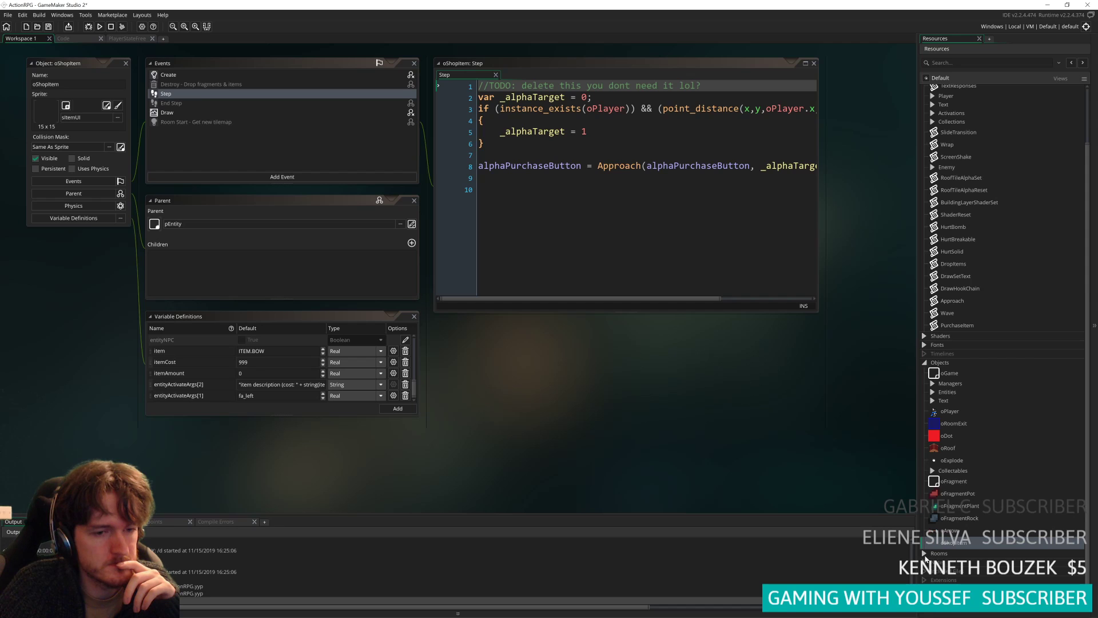
# - Open the rShop room for editing
pyautogui.click(924, 554)
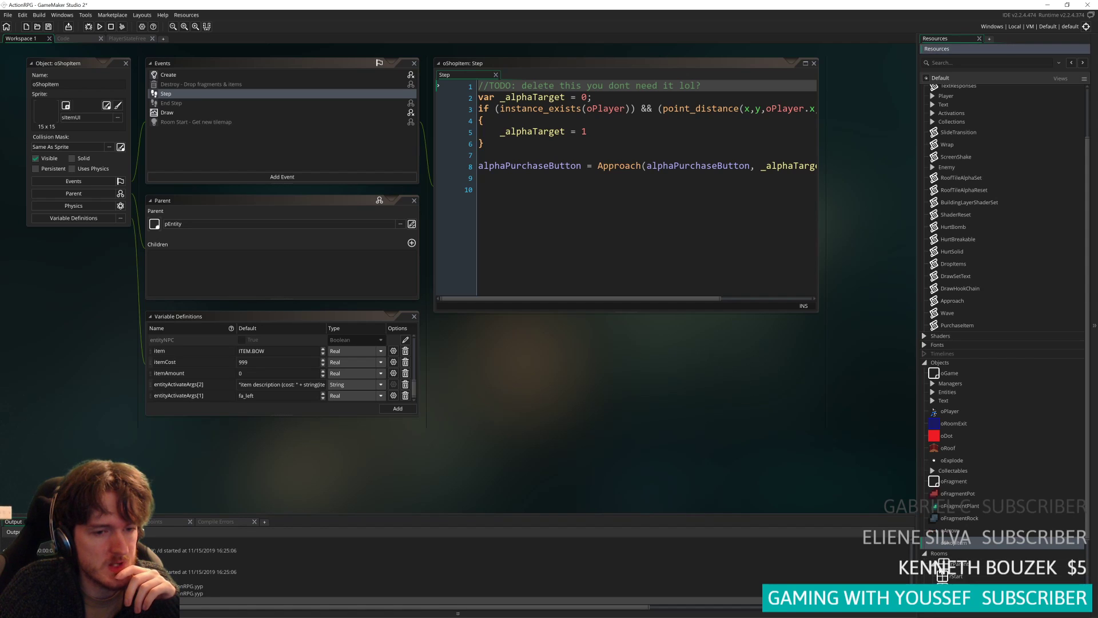
pyautogui.scroll(-3, 976, 561)
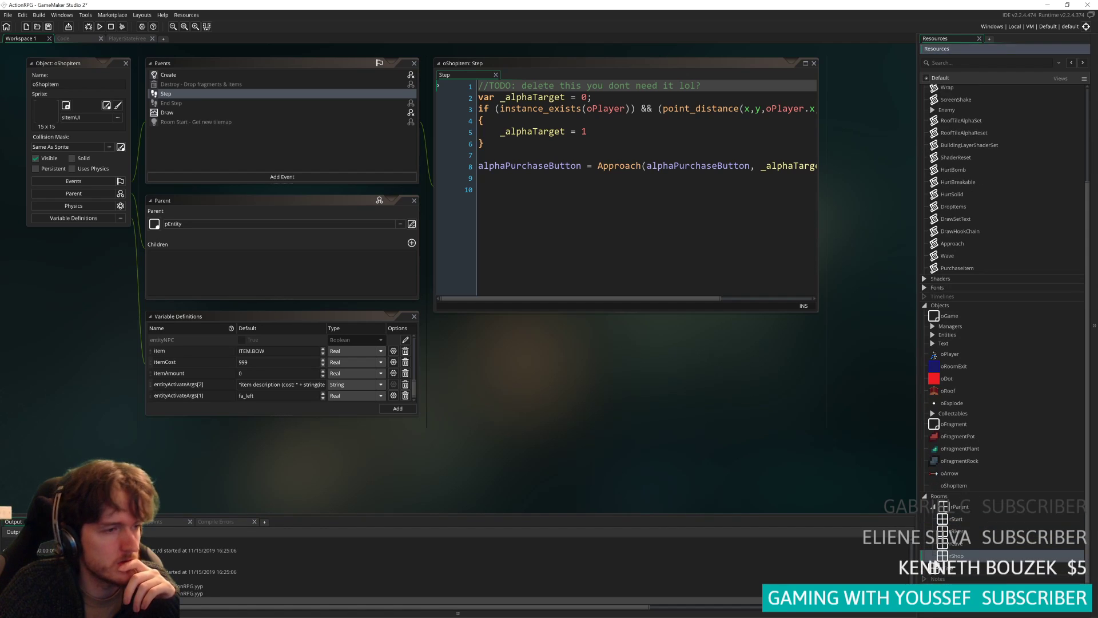
pyautogui.doubleClick(958, 558)
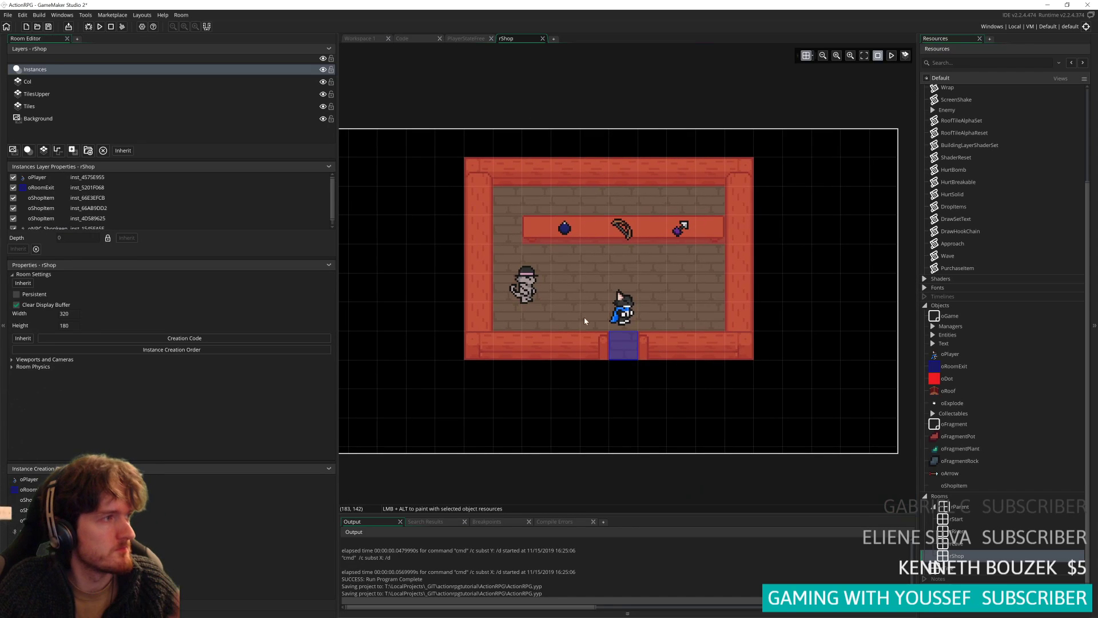
# - Override entityActivateArgs[2] on the bomb shop item instance, replacing its "Item description" placeholder with "Bombs! For blowing things up!"
pyautogui.doubleClick(564, 228)
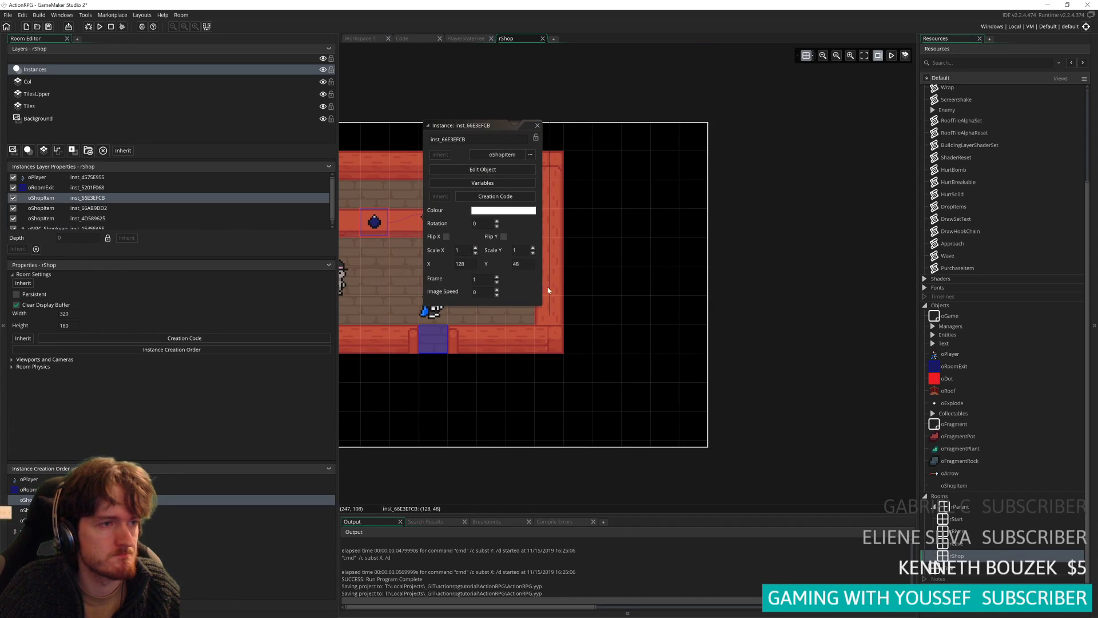
pyautogui.click(460, 183)
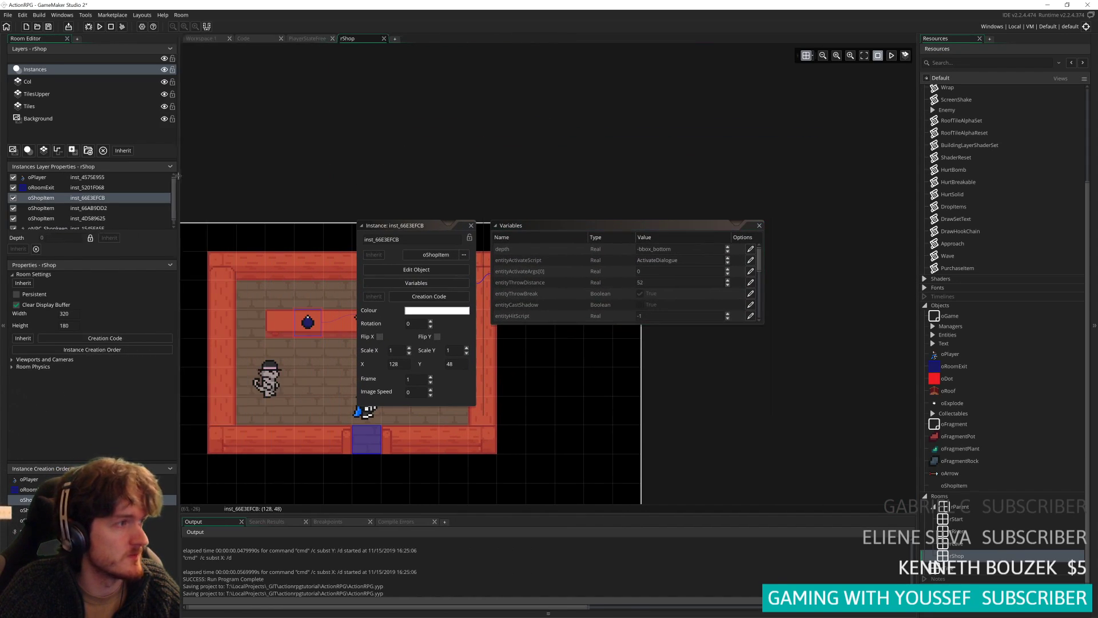
pyautogui.moveTo(596, 257); pyautogui.dragTo(588, 425)
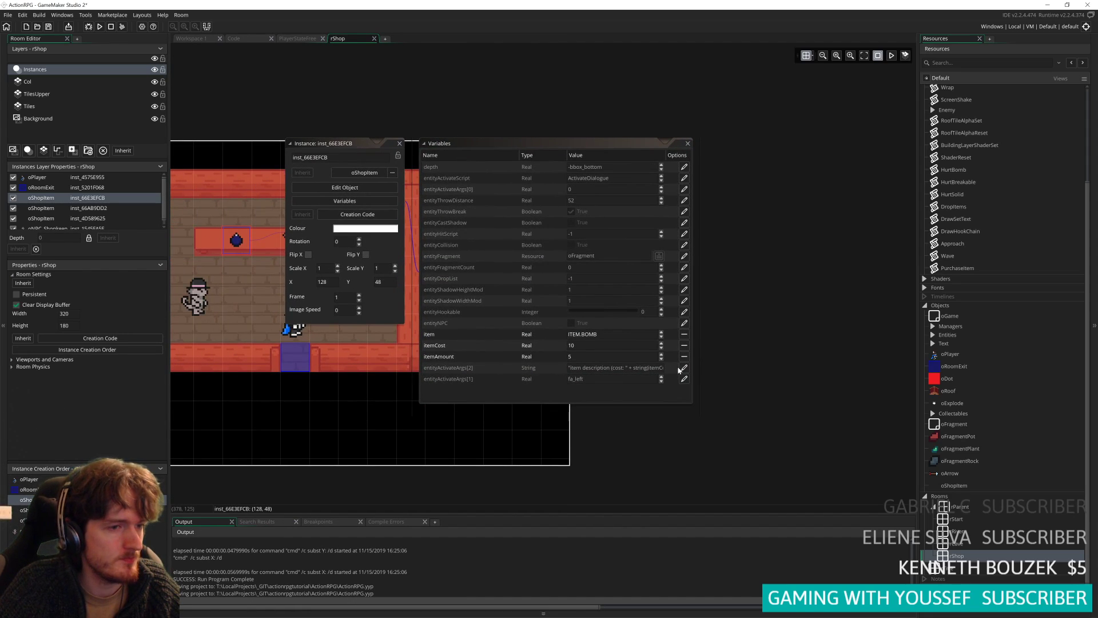
pyautogui.click(683, 368)
pyautogui.moveTo(611, 368); pyautogui.dragTo(570, 378)
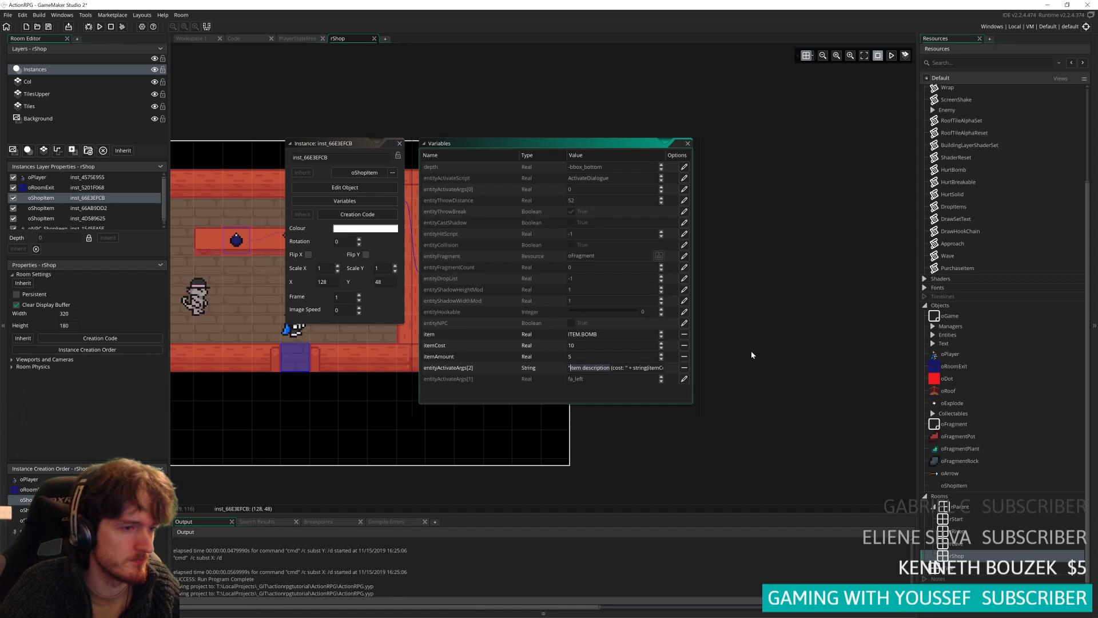
pyautogui.write('Bombs! ')
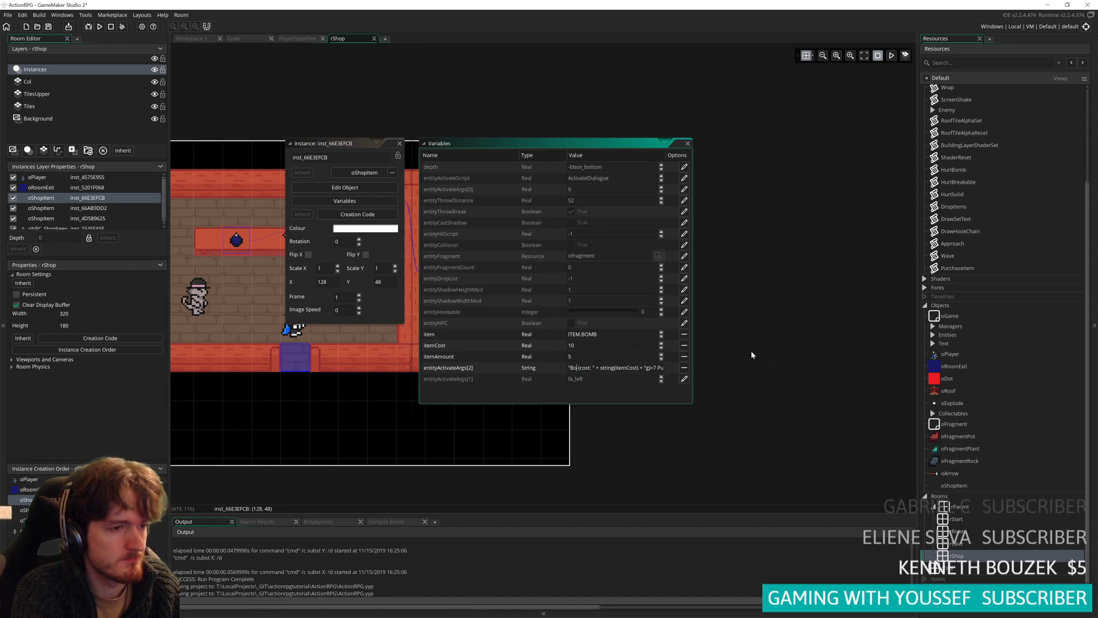
pyautogui.write('For blowing things ')
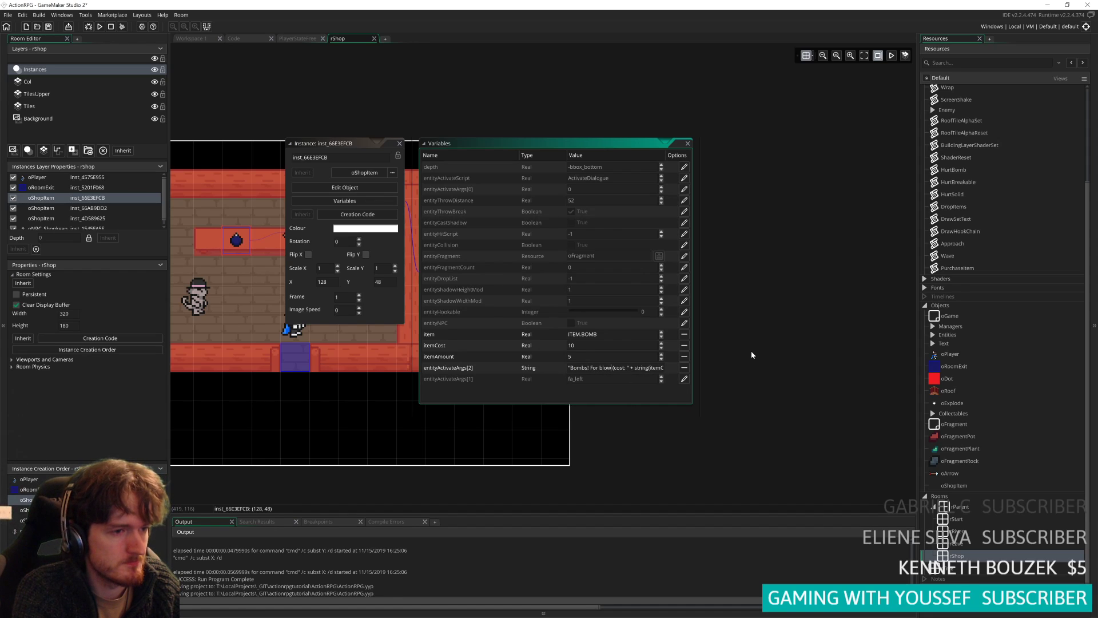
pyautogui.write('up!')
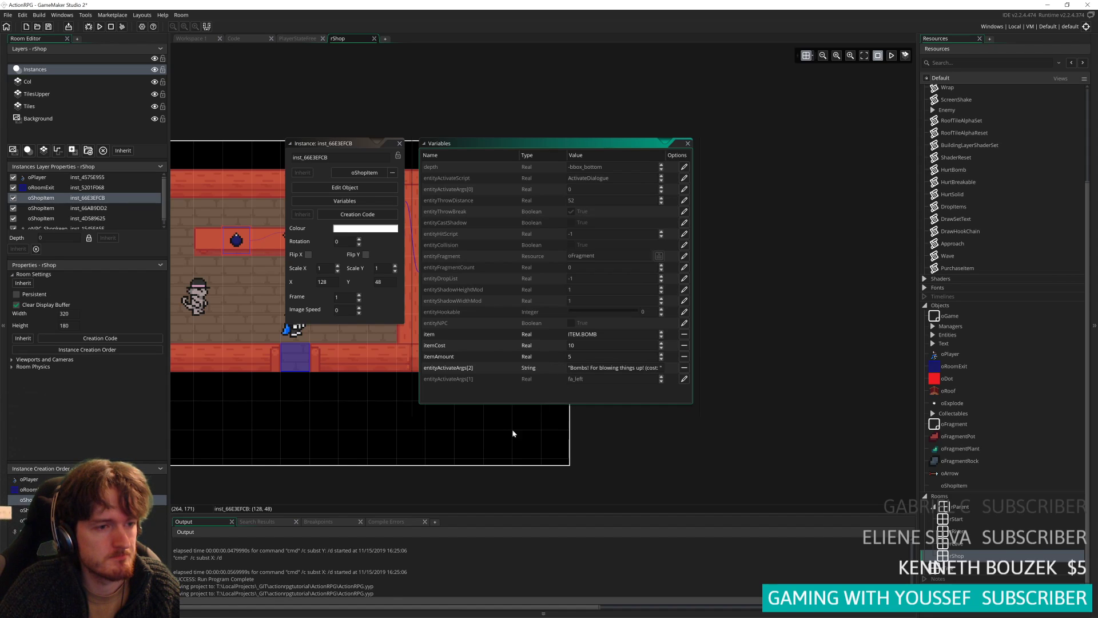
pyautogui.click(400, 143)
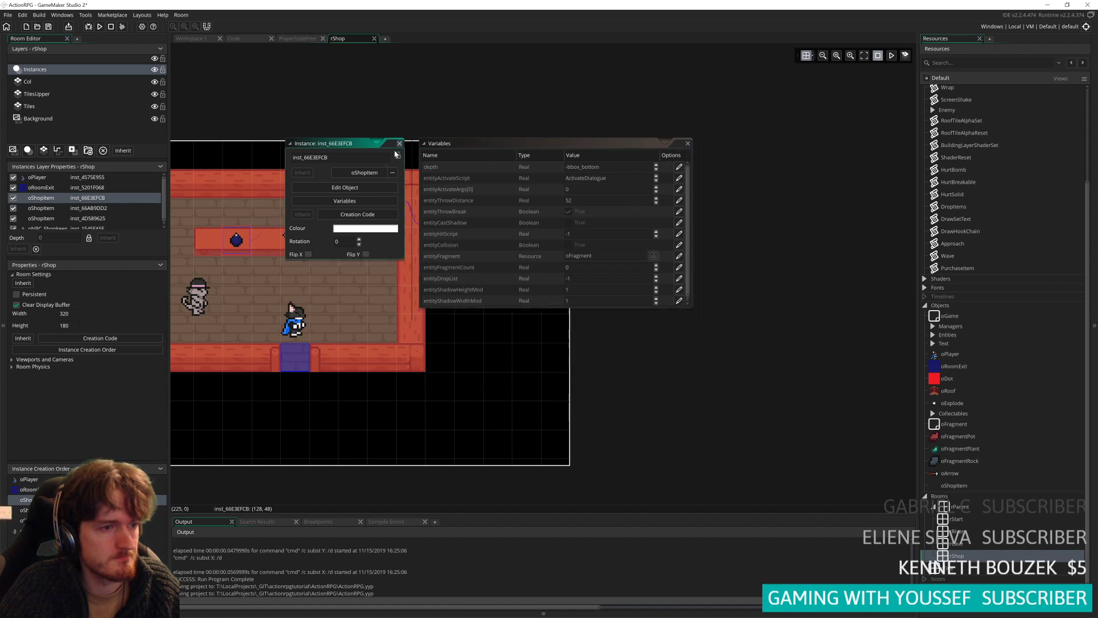
# - Override entityActivateArgs[2] on the bow shop item instance, replacing the description placeholder with "A bow! For shooting things!"
pyautogui.moveTo(337, 277); pyautogui.dragTo(446, 298, button='middle')
pyautogui.doubleClick(398, 260)
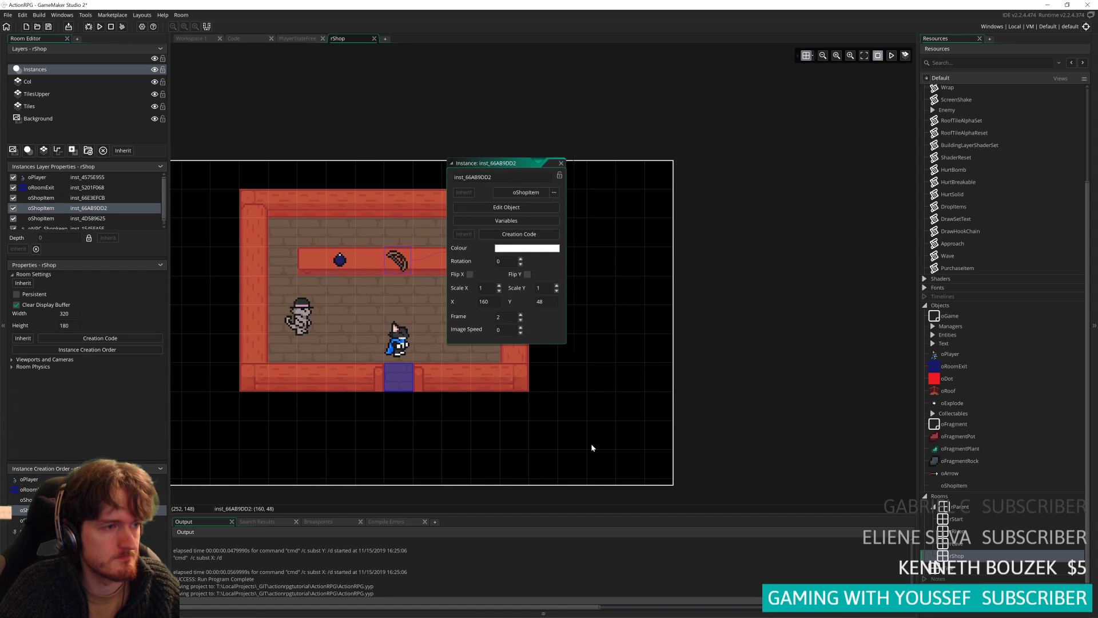
pyautogui.moveTo(589, 446); pyautogui.dragTo(523, 399, button='middle')
pyautogui.click(440, 173)
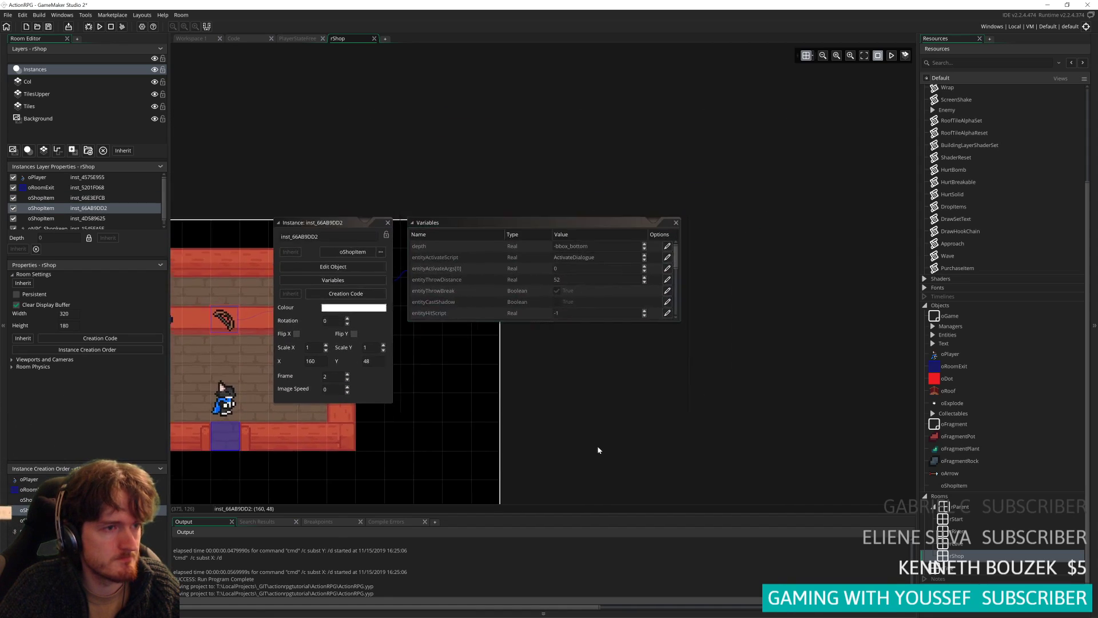
pyautogui.moveTo(577, 273); pyautogui.dragTo(568, 463)
pyautogui.click(614, 399)
pyautogui.moveTo(539, 398); pyautogui.dragTo(500, 413)
pyautogui.write('A bow! For shooting things! (cost: " + st')
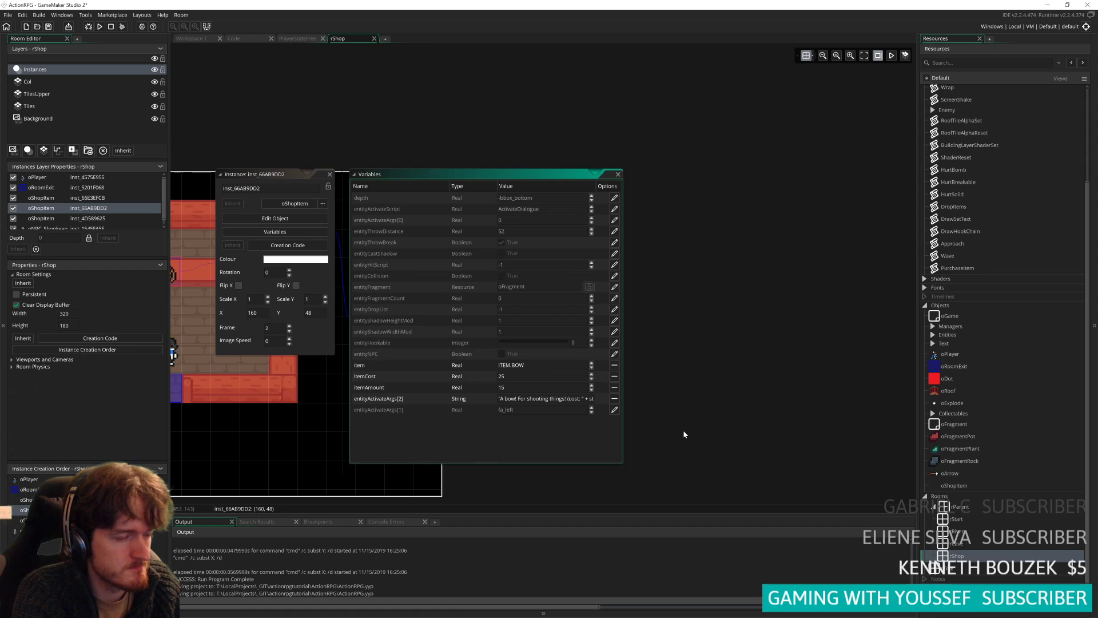
pyautogui.moveTo(655, 399); pyautogui.dragTo(737, 319, button='middle')
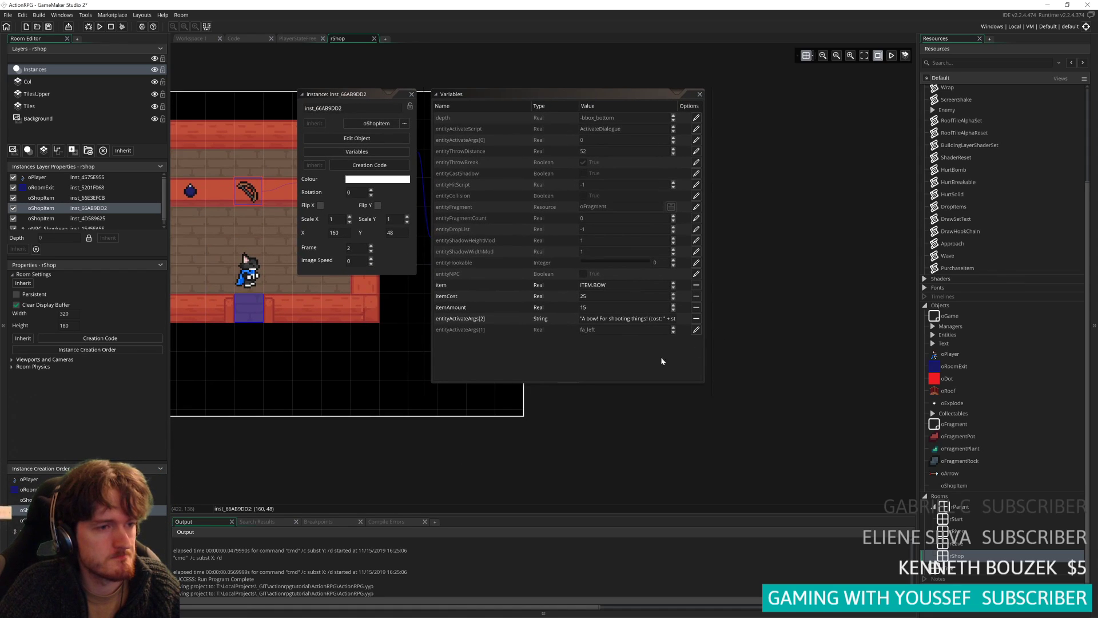
pyautogui.moveTo(486, 385); pyautogui.dragTo(550, 412, button='middle')
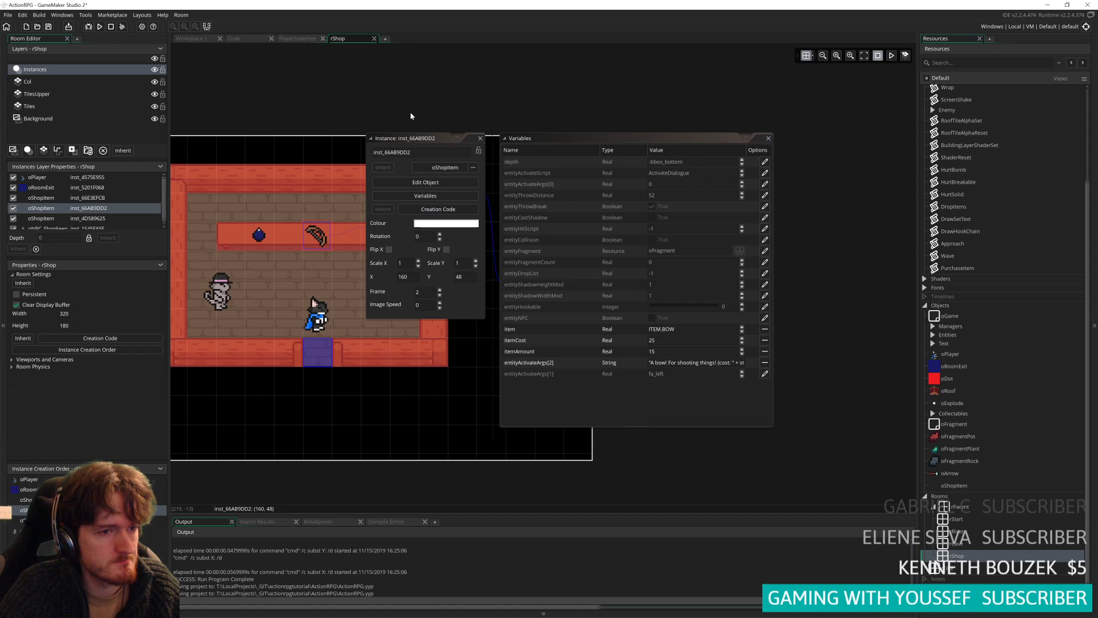
pyautogui.click(481, 138)
# - Override entityActivateArgs[2] on the hook shop item instance, replacing the description placeholder with "A grappling hook! for crossing gaps!"
pyautogui.doubleClick(375, 235)
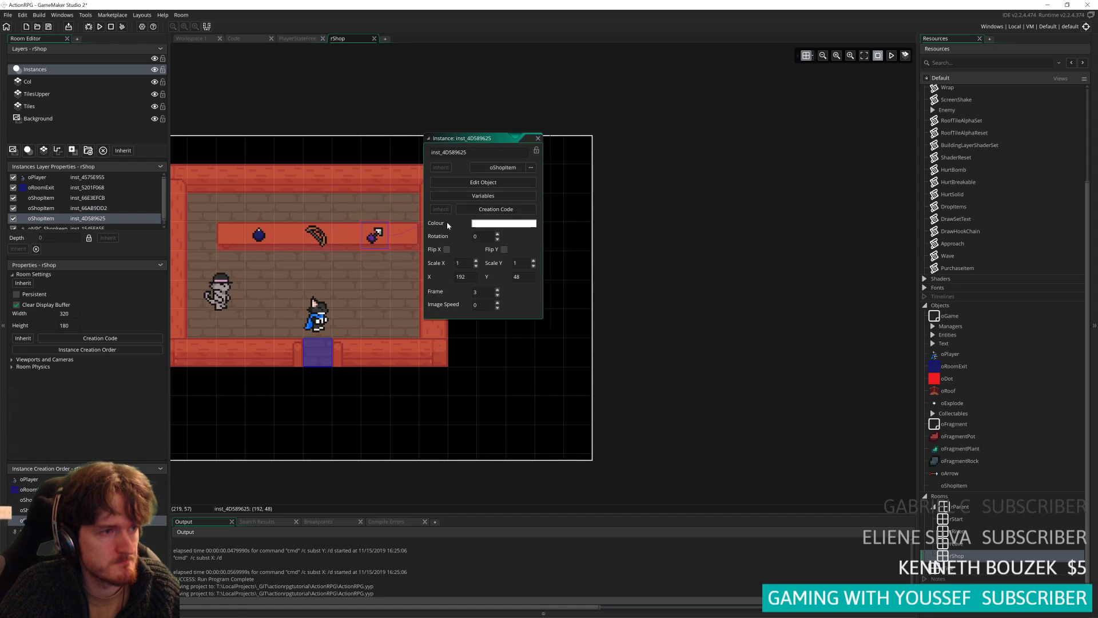
pyautogui.click(483, 196)
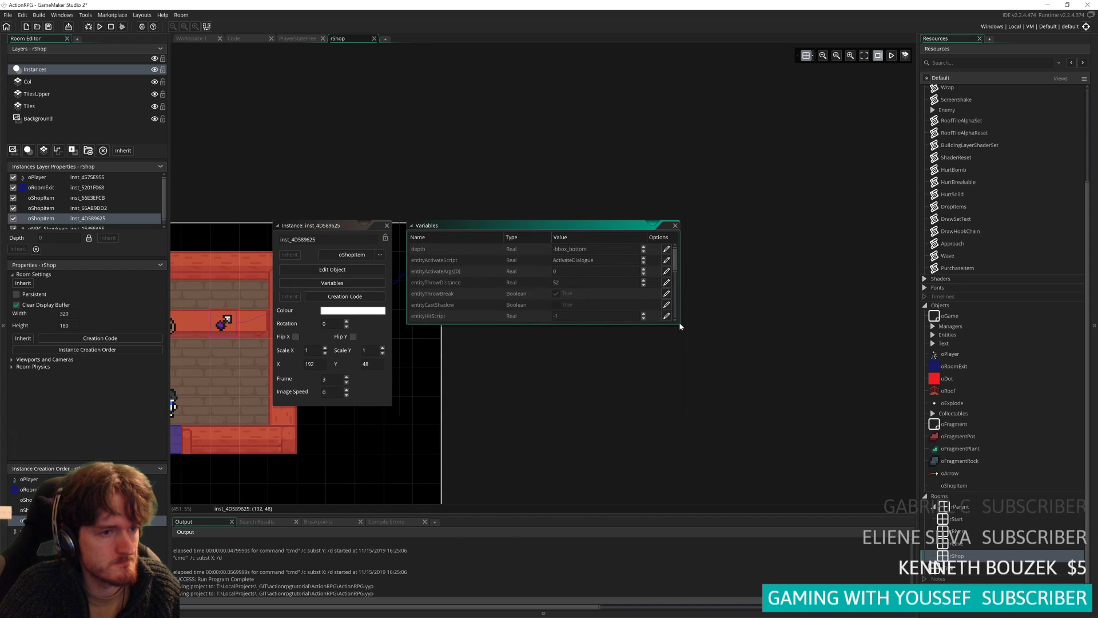
pyautogui.moveTo(678, 323); pyautogui.dragTo(677, 461)
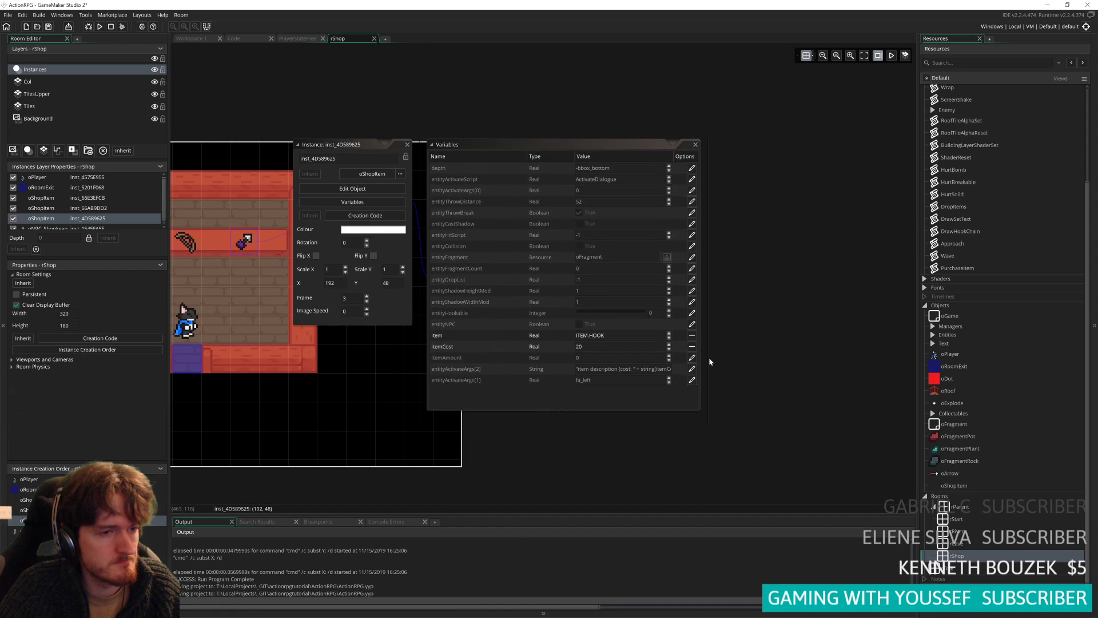
pyautogui.click(692, 369)
pyautogui.moveTo(618, 370); pyautogui.dragTo(579, 375)
pyautogui.write('A')
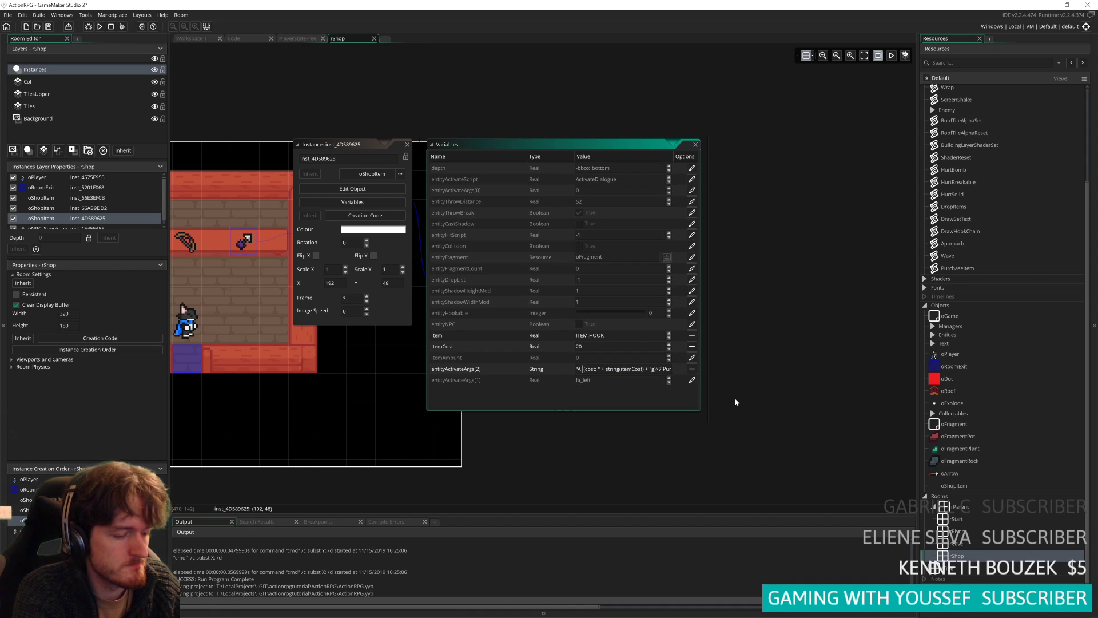
pyautogui.write(' grappling h')
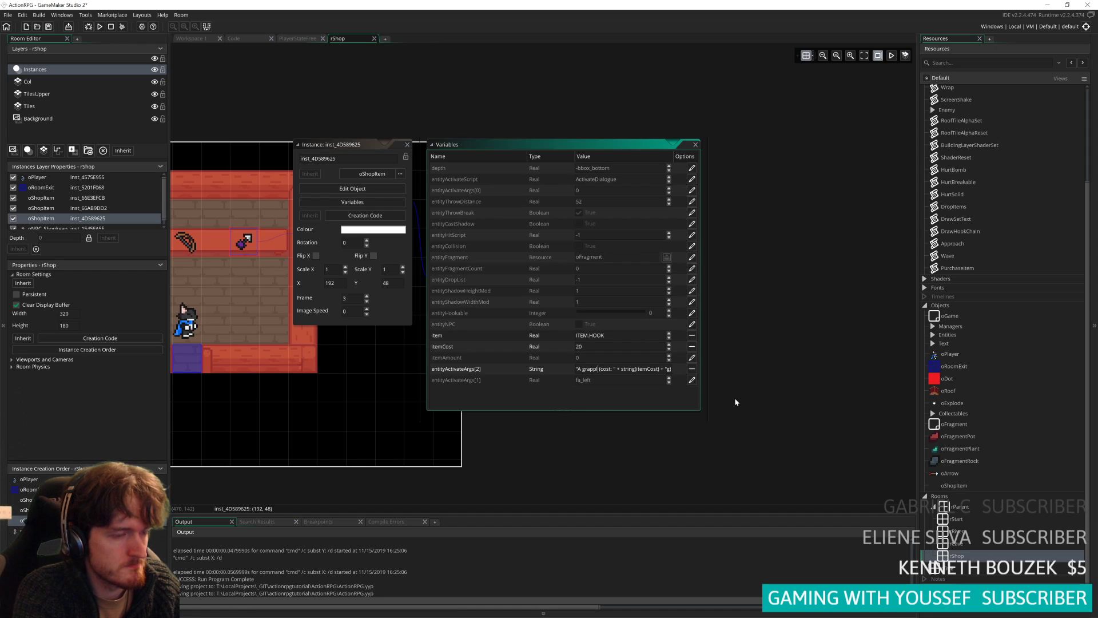
pyautogui.write('ook! for c')
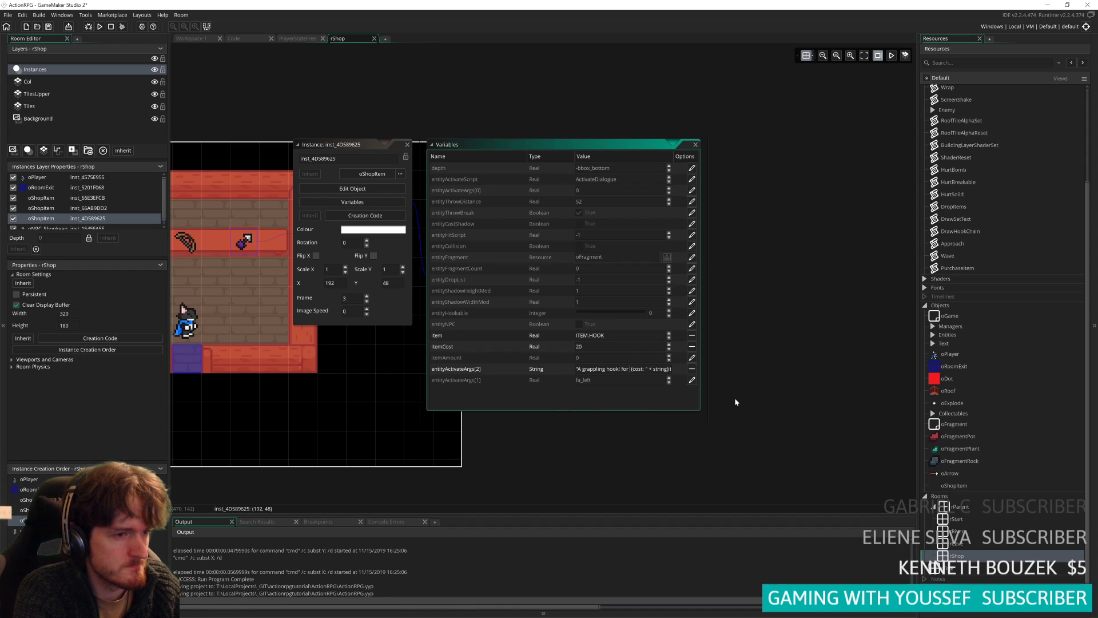
pyautogui.write('rossing')
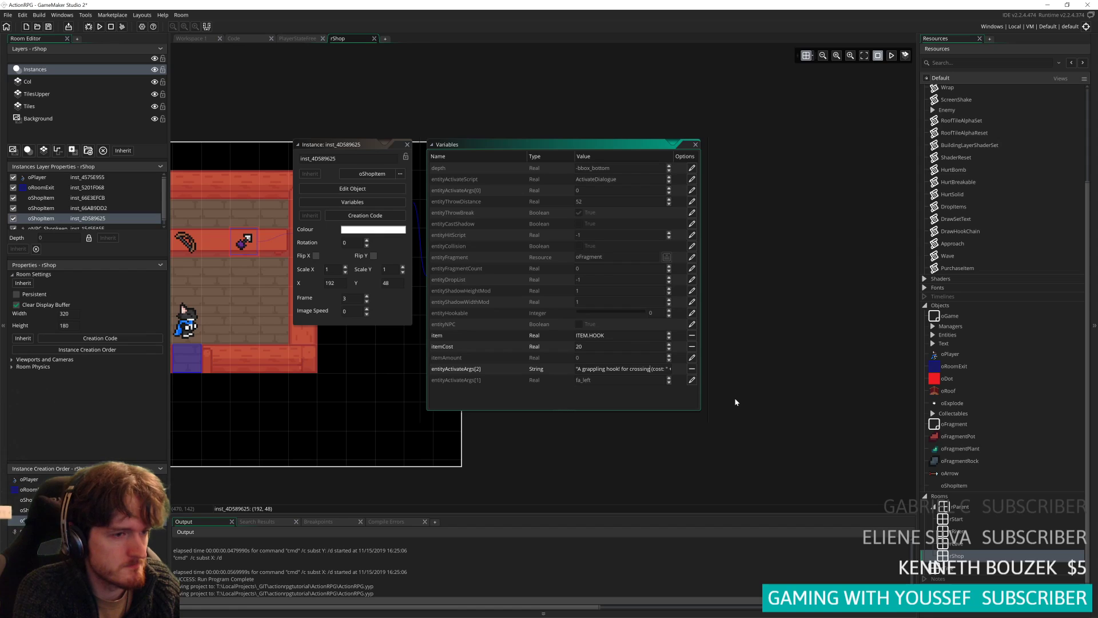
pyautogui.write(' gaps!')
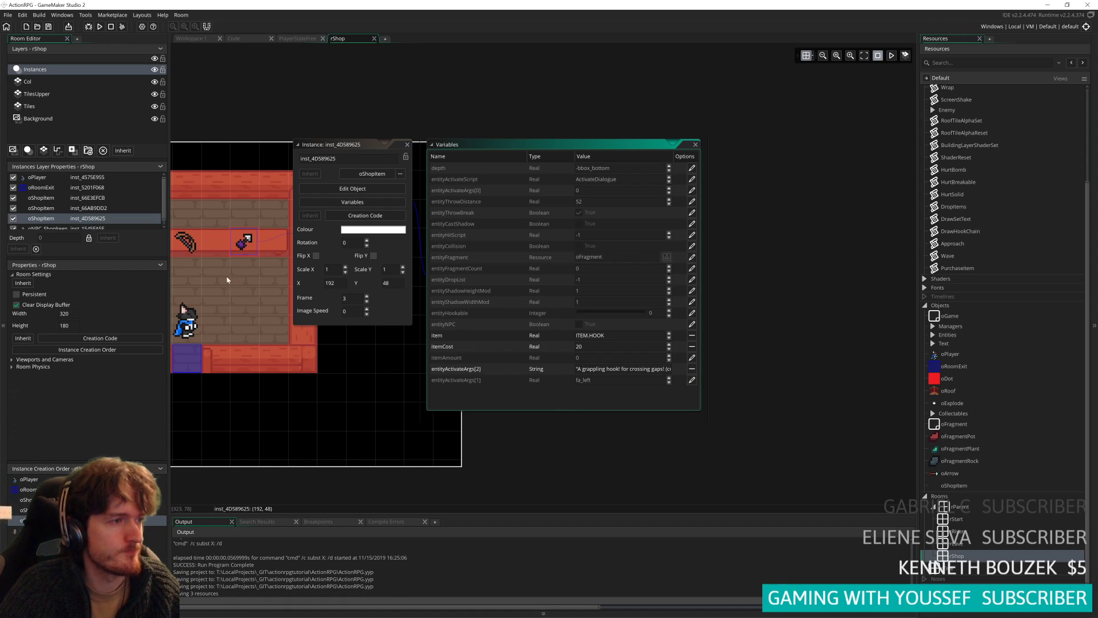
# - Check the instance variables of the bow and bomb shop items, including their costs, amounts and descriptions
pyautogui.doubleClick(186, 241)
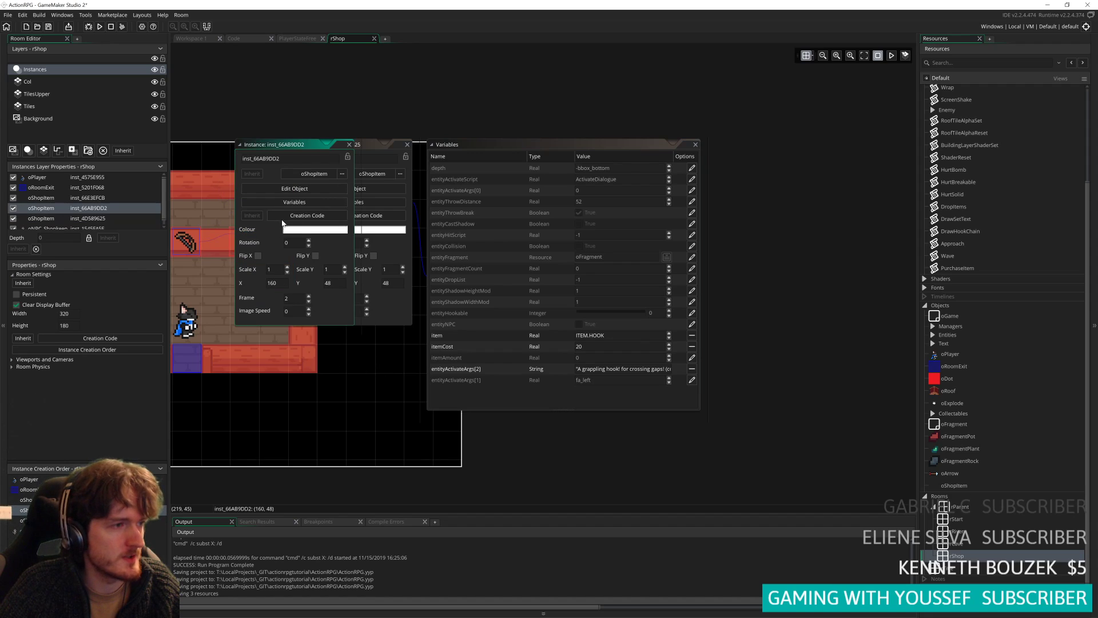
pyautogui.click(294, 202)
pyautogui.scroll(-3, 548, 285)
pyautogui.scroll(-2, 548, 285)
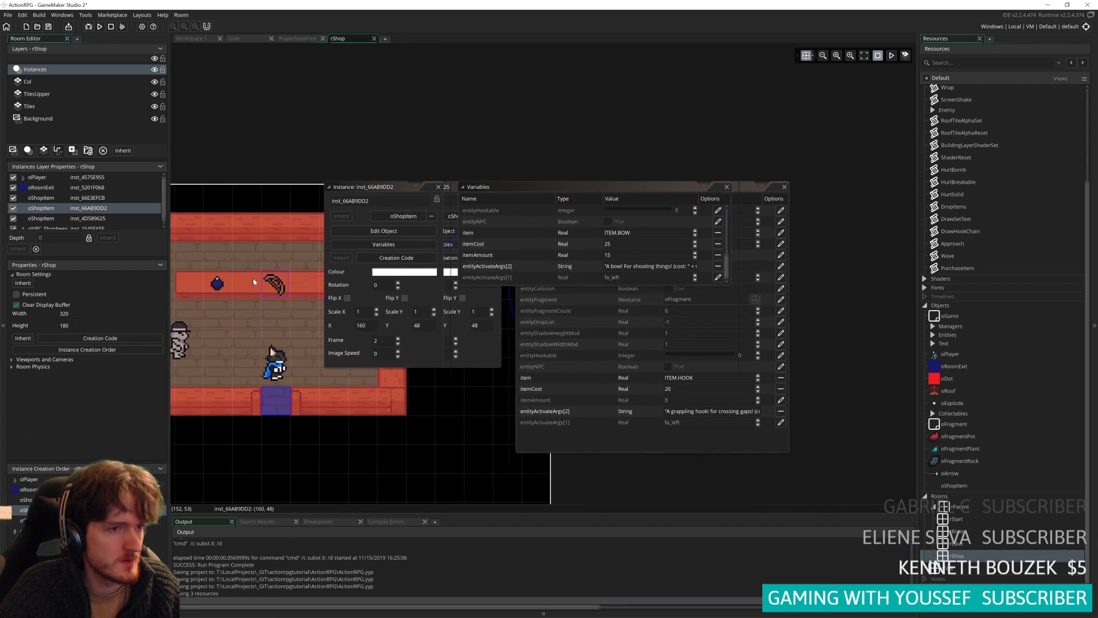
pyautogui.doubleClick(223, 283)
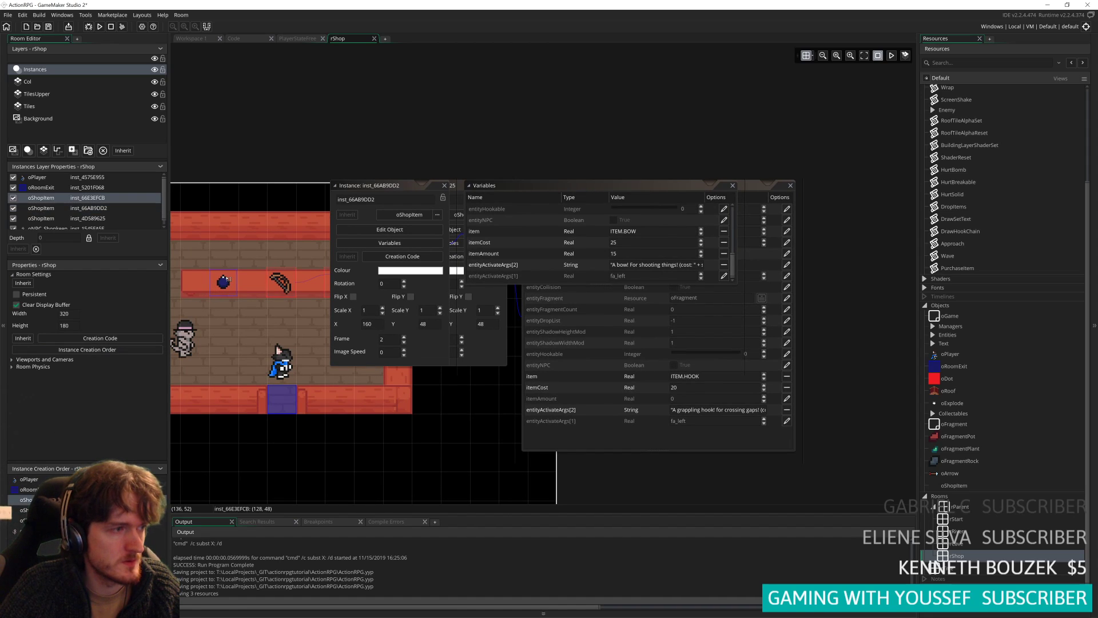
pyautogui.click(344, 217)
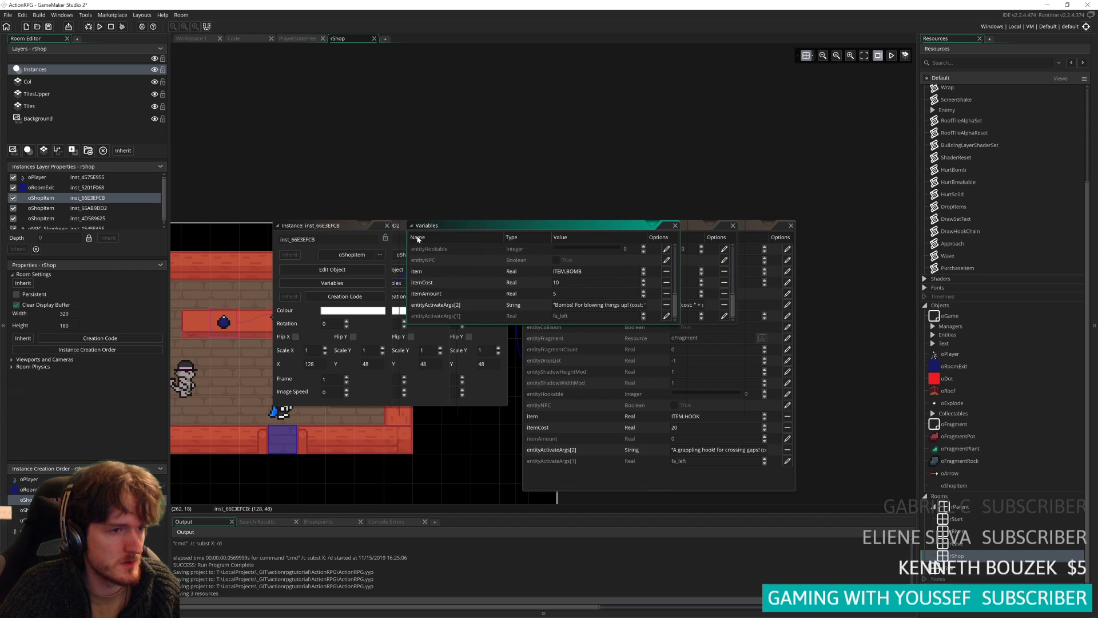
# - Close the shop item instance windows and save the project
pyautogui.click(387, 226)
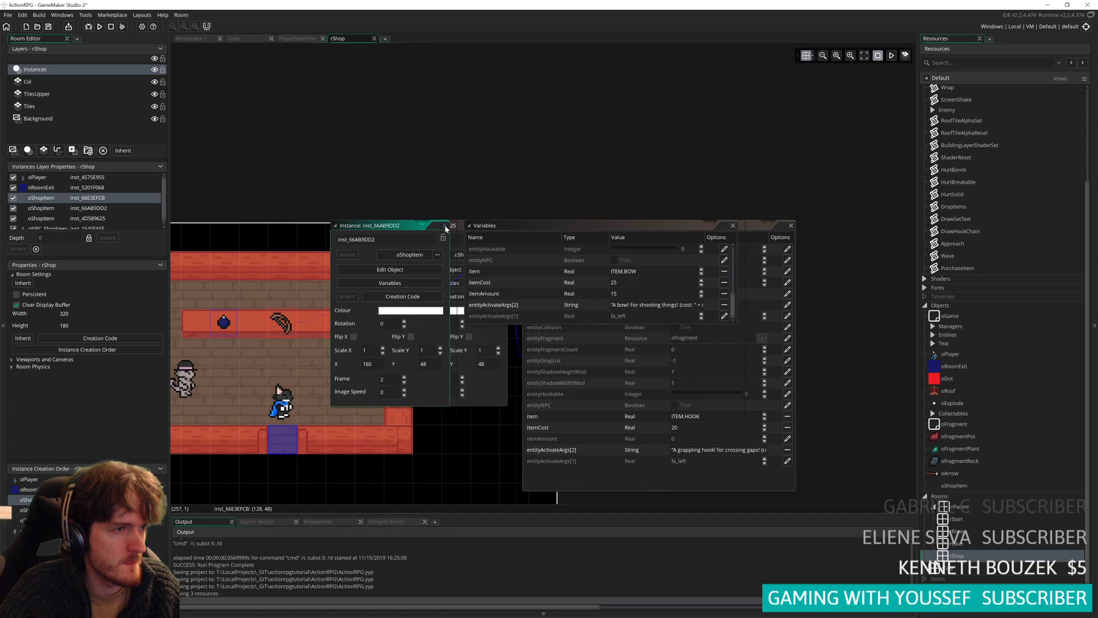
pyautogui.click(446, 225)
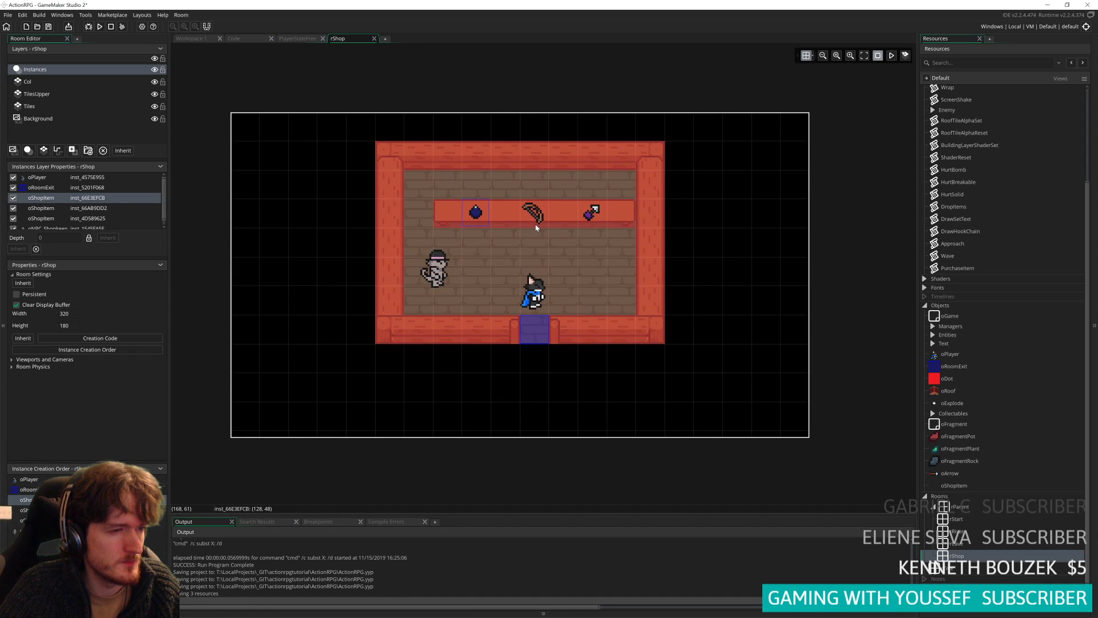
pyautogui.click(48, 27)
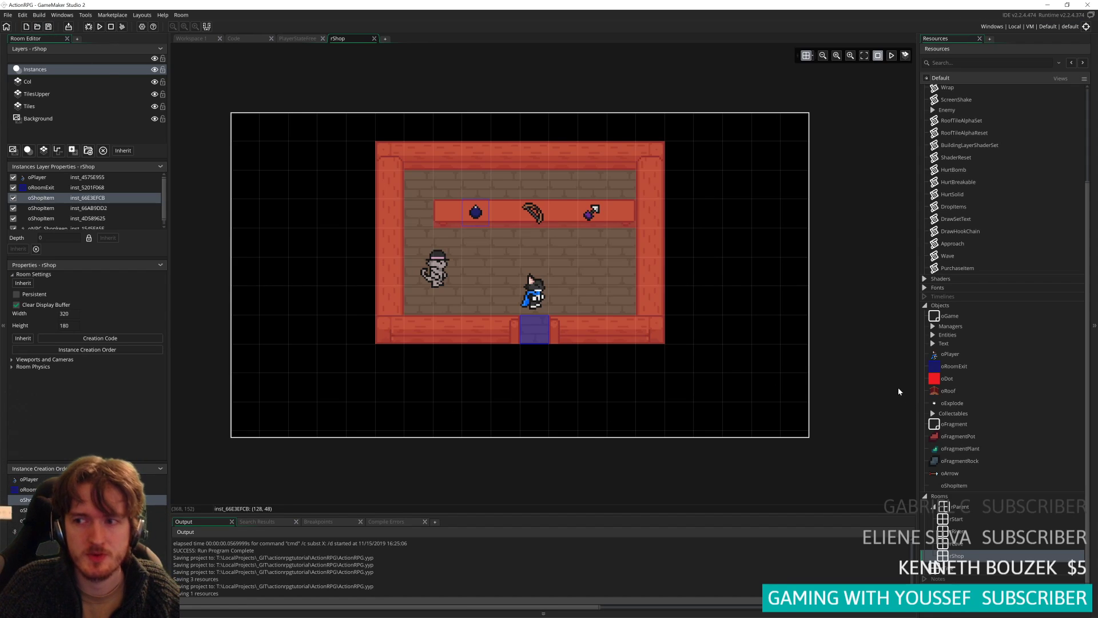
# - In the PurchaseItem script, put a \n line break before "or you towards things!" in the ITEM.HOOK description and save
pyautogui.scroll(3, 969, 316)
pyautogui.scroll(3, 970, 314)
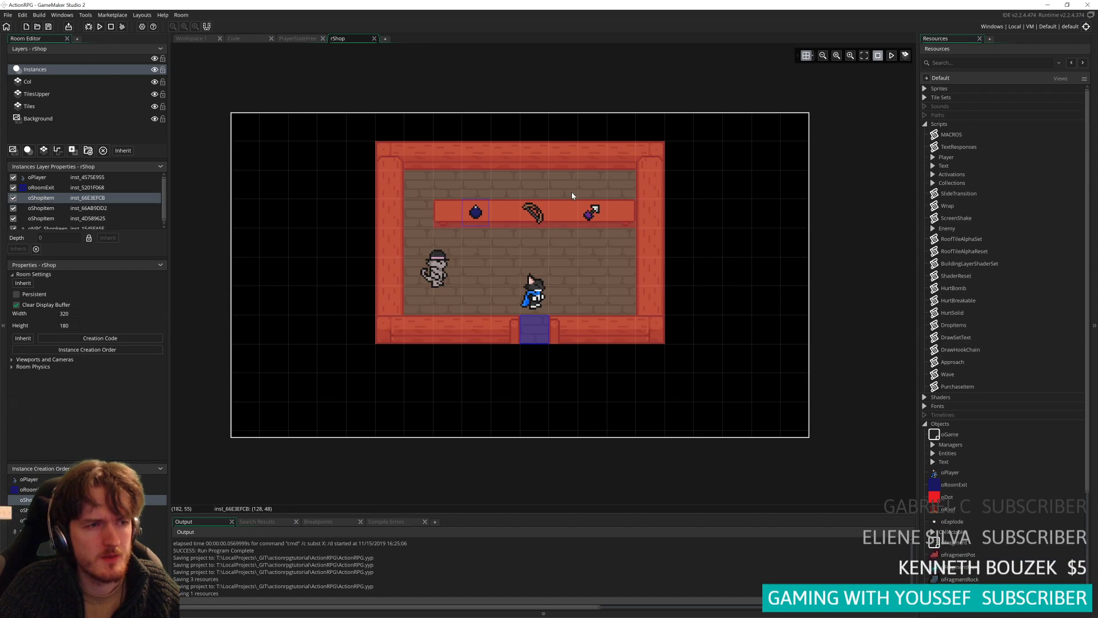
pyautogui.doubleClick(598, 218)
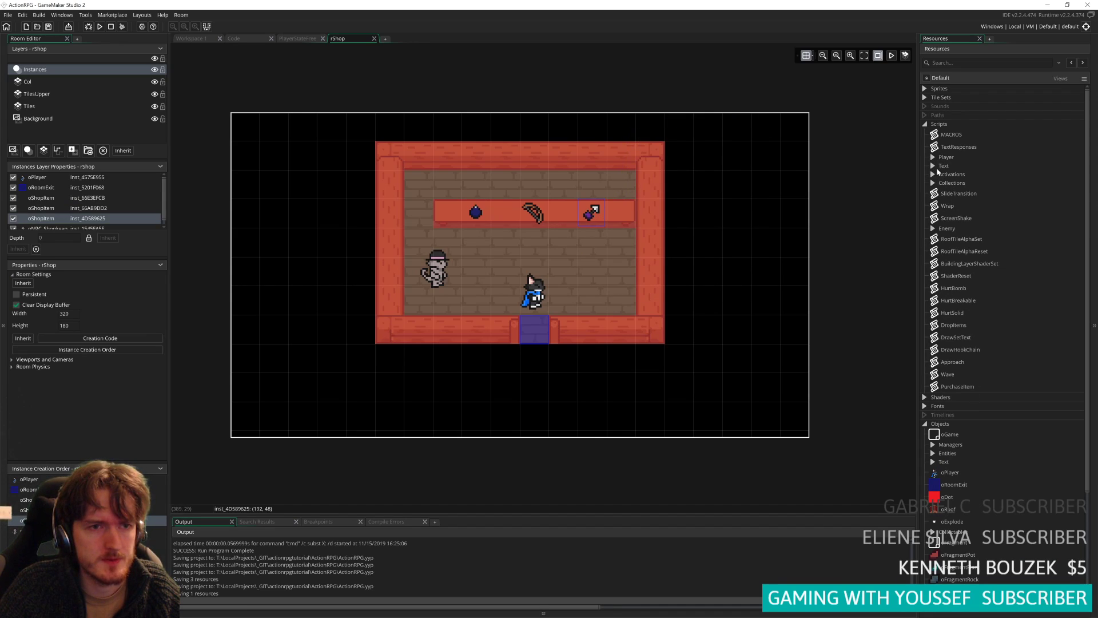
pyautogui.scroll(-7, 962, 246)
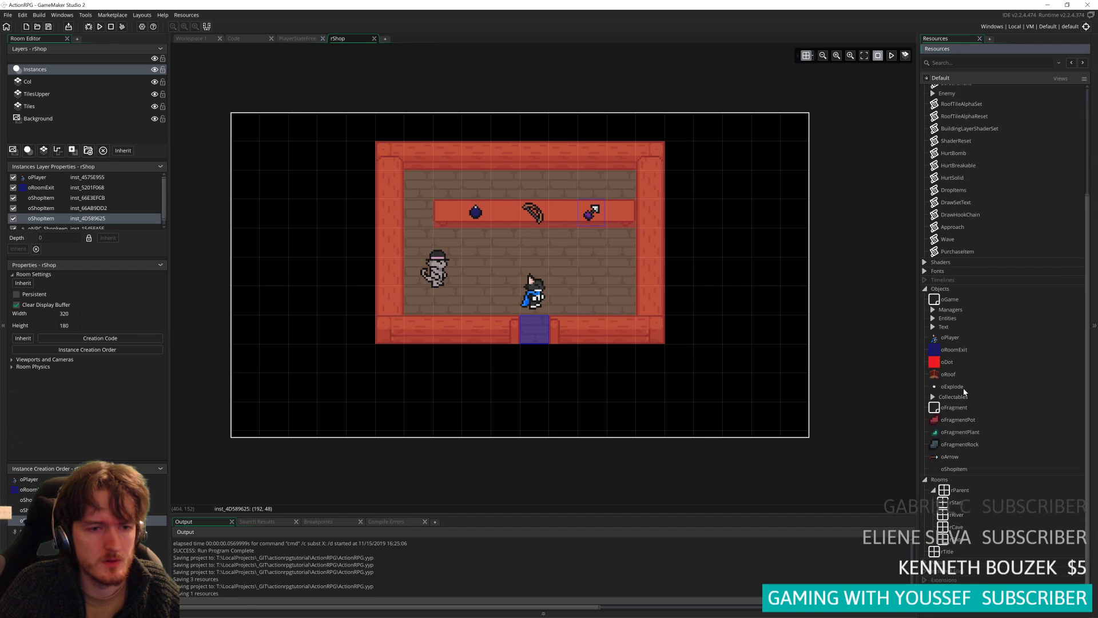
pyautogui.scroll(2, 964, 413)
pyautogui.doubleClick(958, 297)
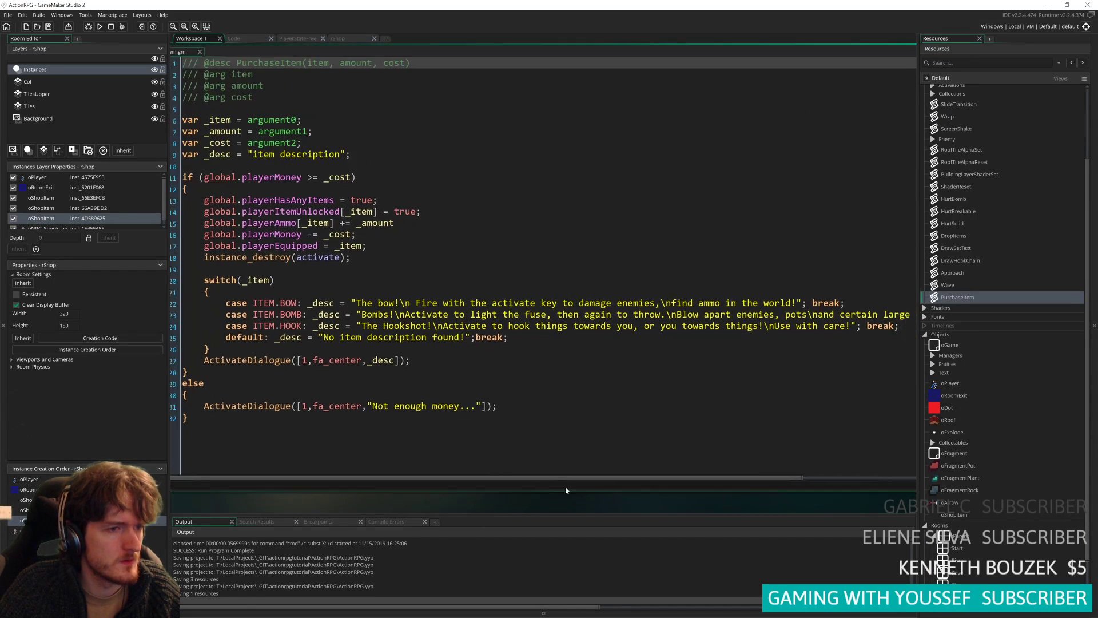
pyautogui.click(644, 320)
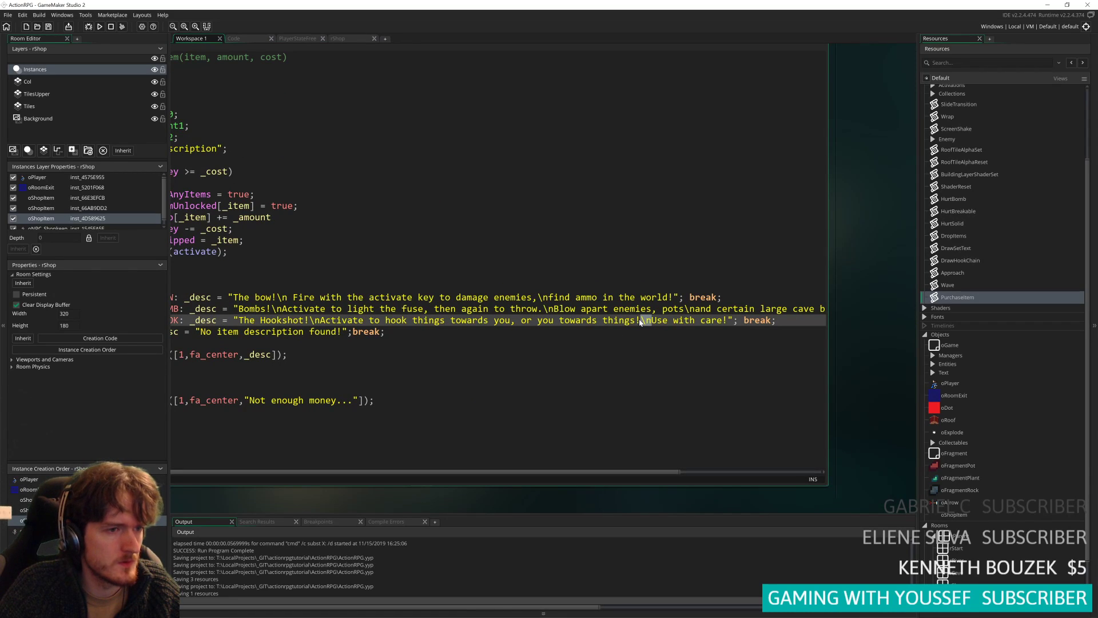
pyautogui.click(520, 322)
pyautogui.press('BackSpace')
pyautogui.click(592, 386)
pyautogui.hotkey('ctrl', 's')
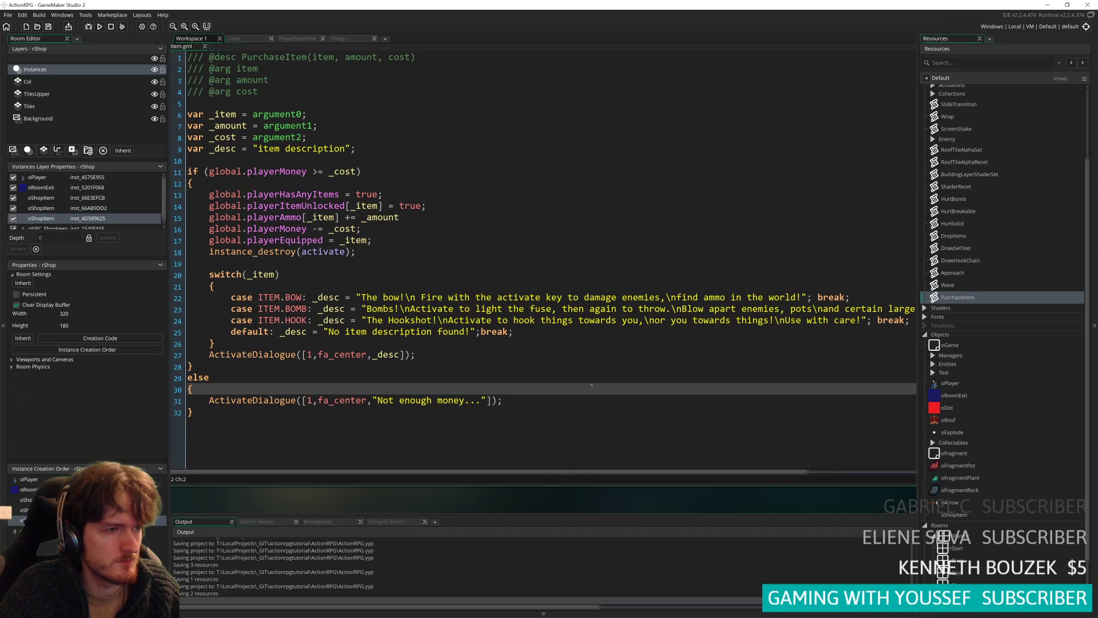
# - Run the game and remove the stray space before "Fire" in the ITEM.BOW description
pyautogui.press('F5')
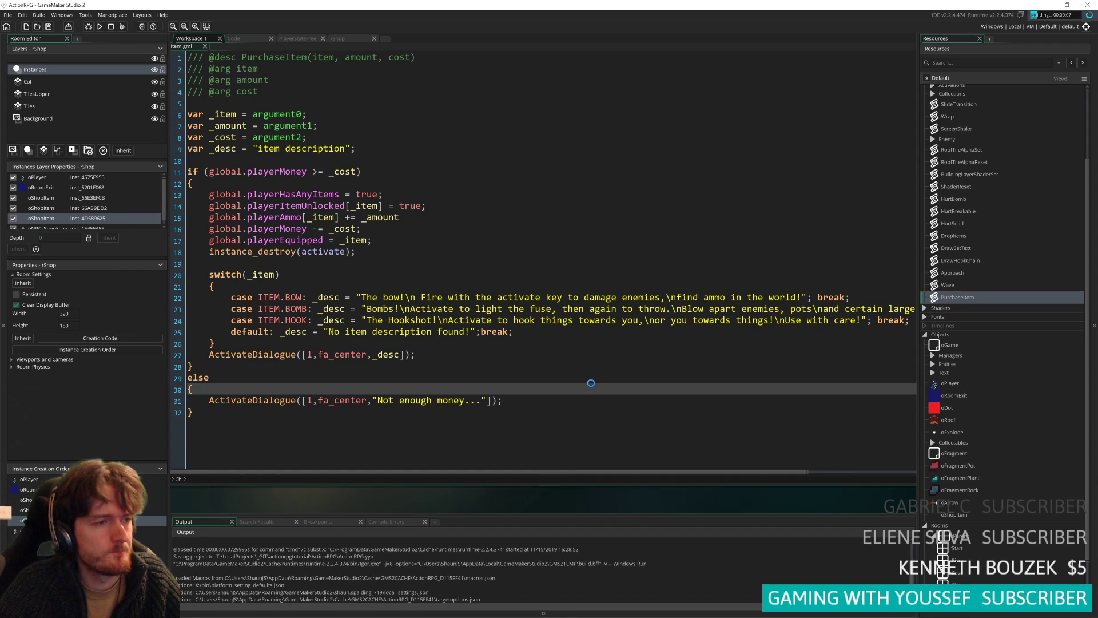
pyautogui.click(416, 297)
pyautogui.press('Delete')
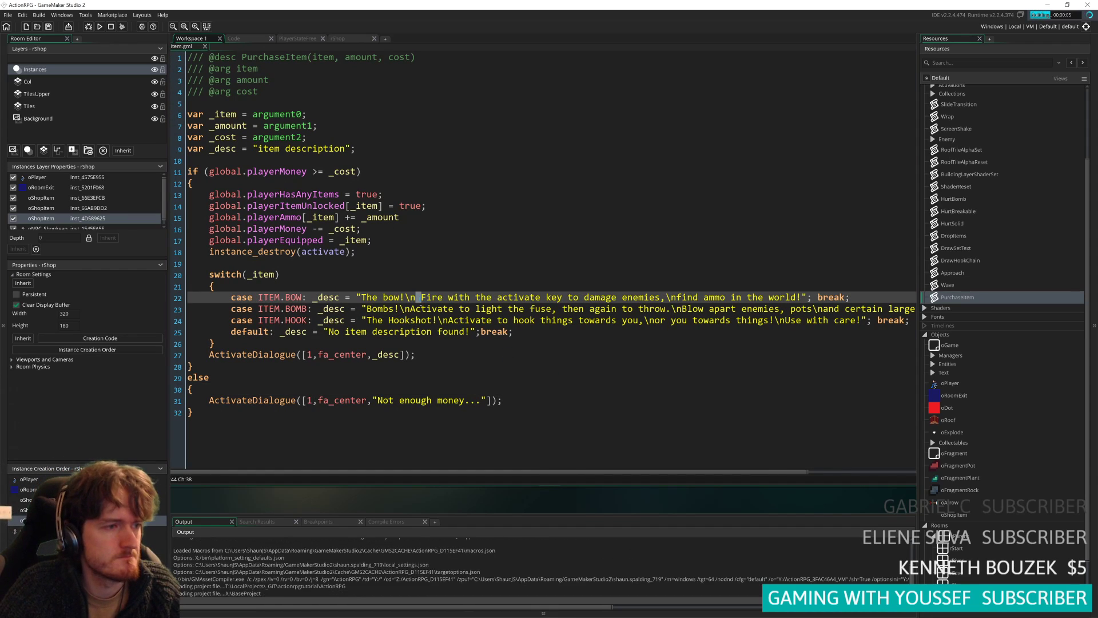
pyautogui.click(653, 253)
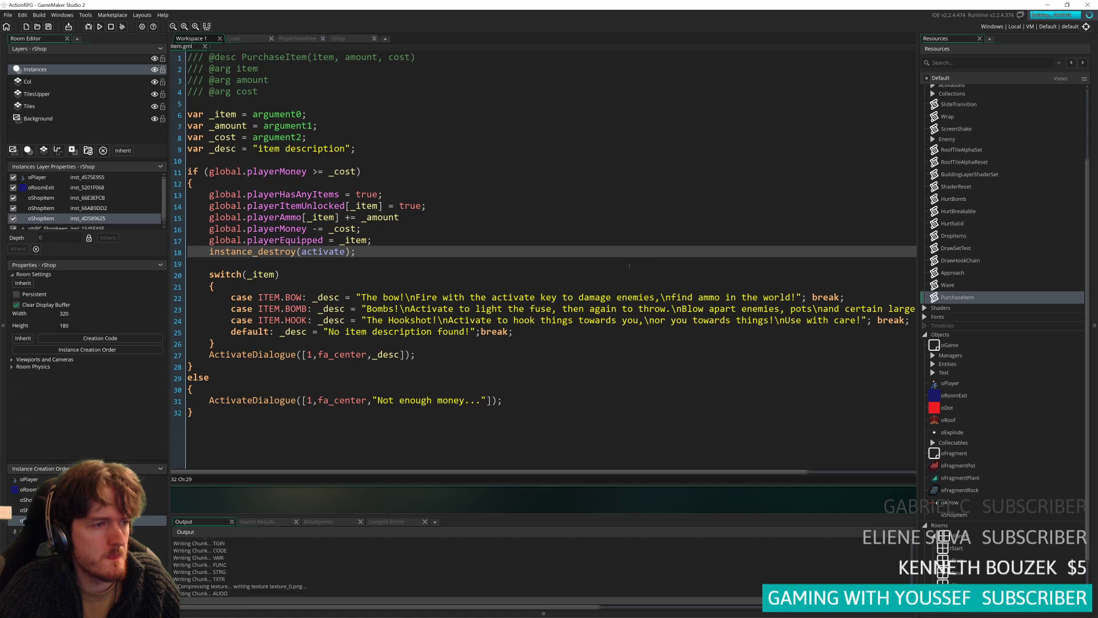
# - Go to the bomb shop item from its compile error and examine the itemCost reference in its entityActivateArgs[2] expression
pyautogui.doubleClick(425, 542)
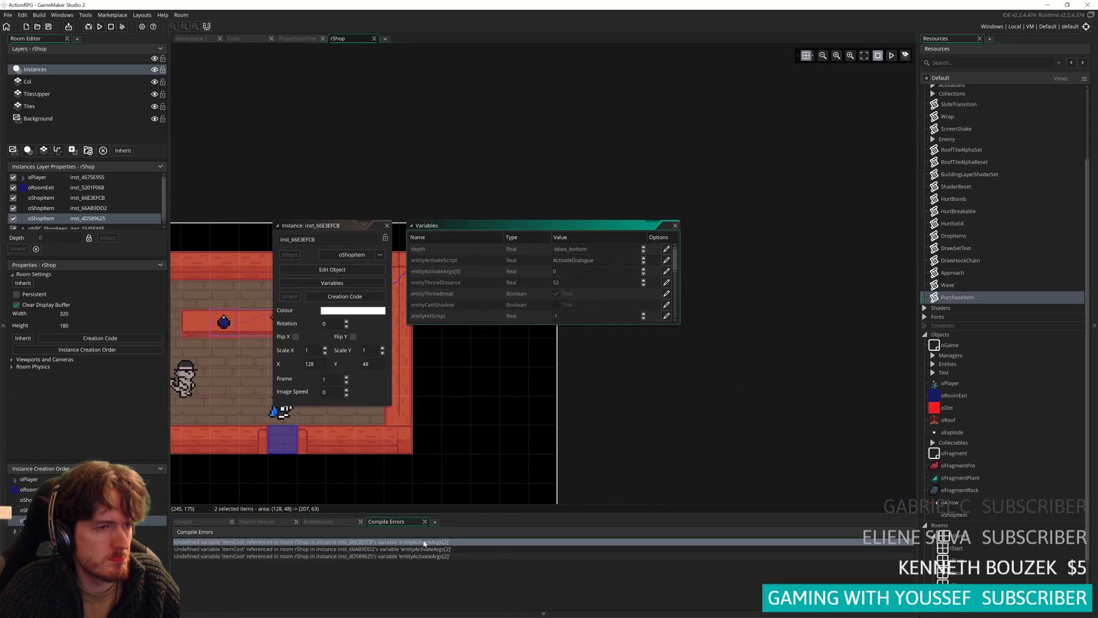
pyautogui.scroll(-1, 578, 271)
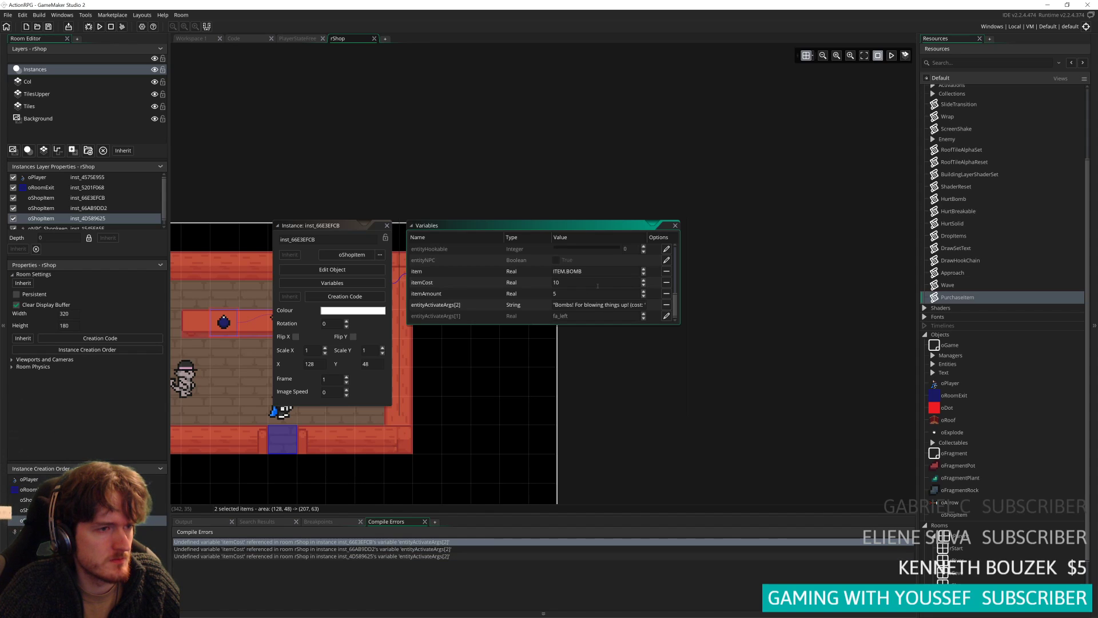
pyautogui.moveTo(483, 469); pyautogui.dragTo(502, 437, button='middle')
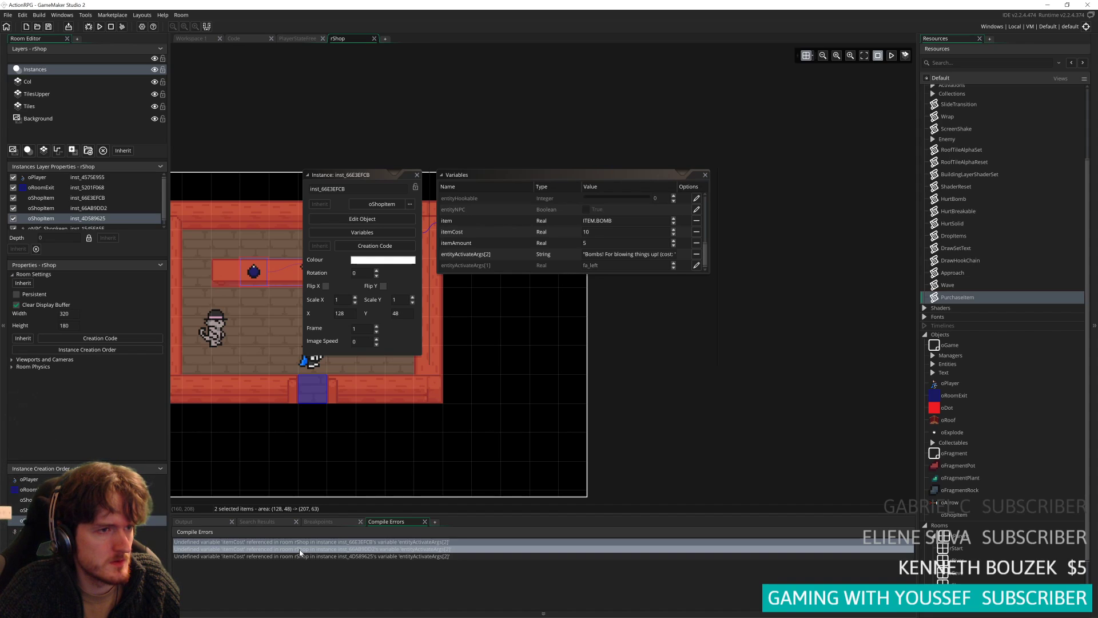
pyautogui.moveTo(658, 254); pyautogui.dragTo(714, 252)
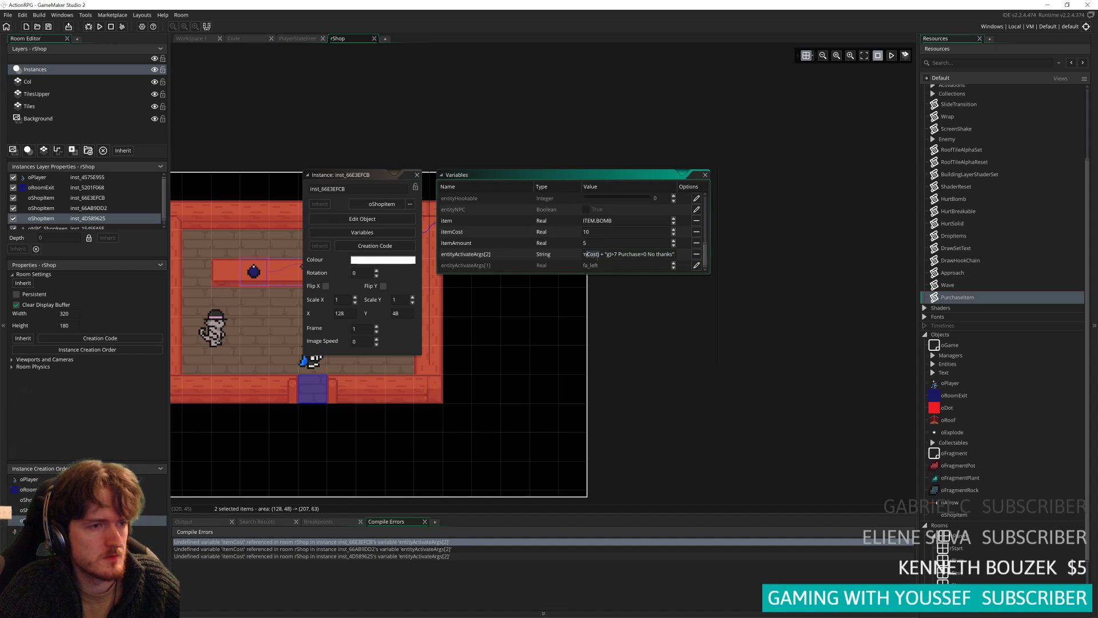
pyautogui.click(600, 254)
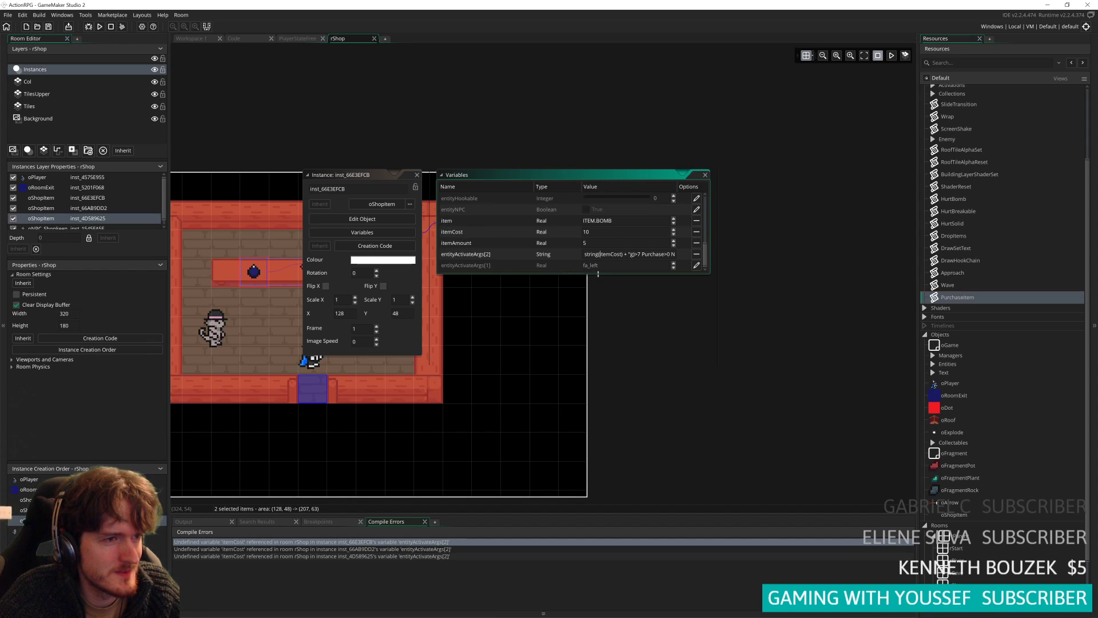
pyautogui.press('Left')
pyautogui.press('Left')
pyautogui.press('Left')
pyautogui.press('Left')
pyautogui.press('Left')
pyautogui.press('Left')
pyautogui.press('Left')
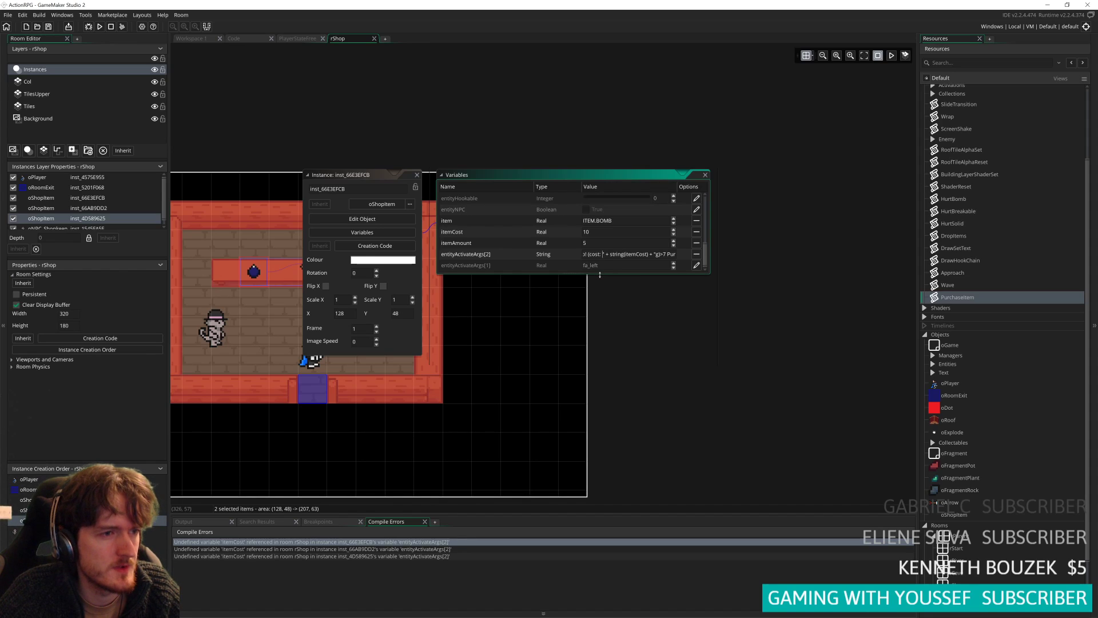
# - Check the compile errors against the bomb shop item's full variable list, enlarging its variables window
pyautogui.click(302, 549)
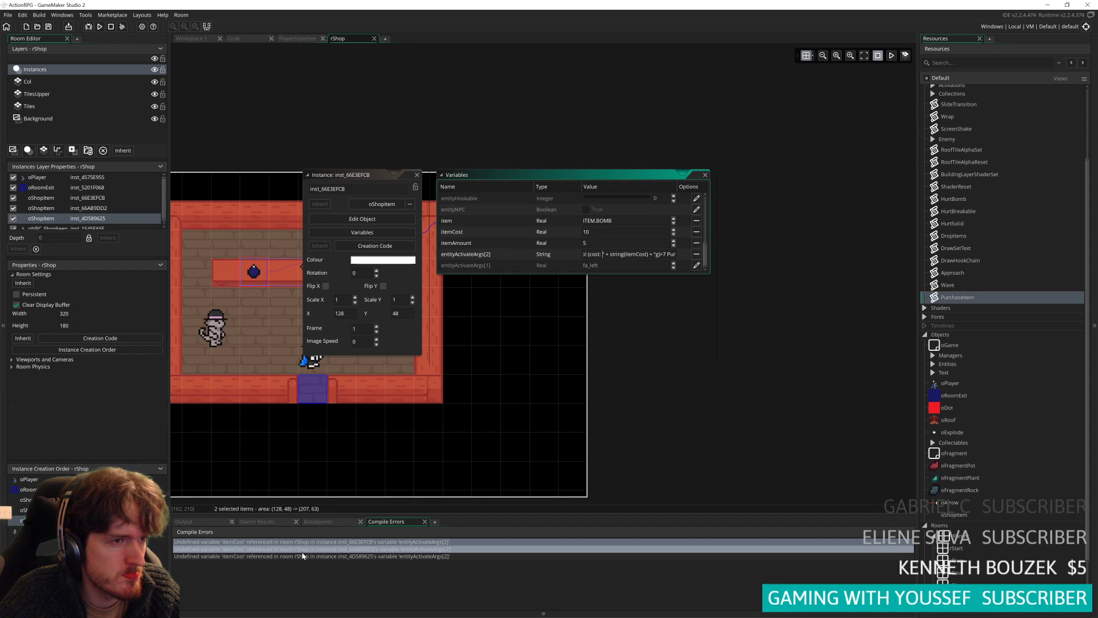
pyautogui.moveTo(453, 424); pyautogui.dragTo(590, 391, button='middle')
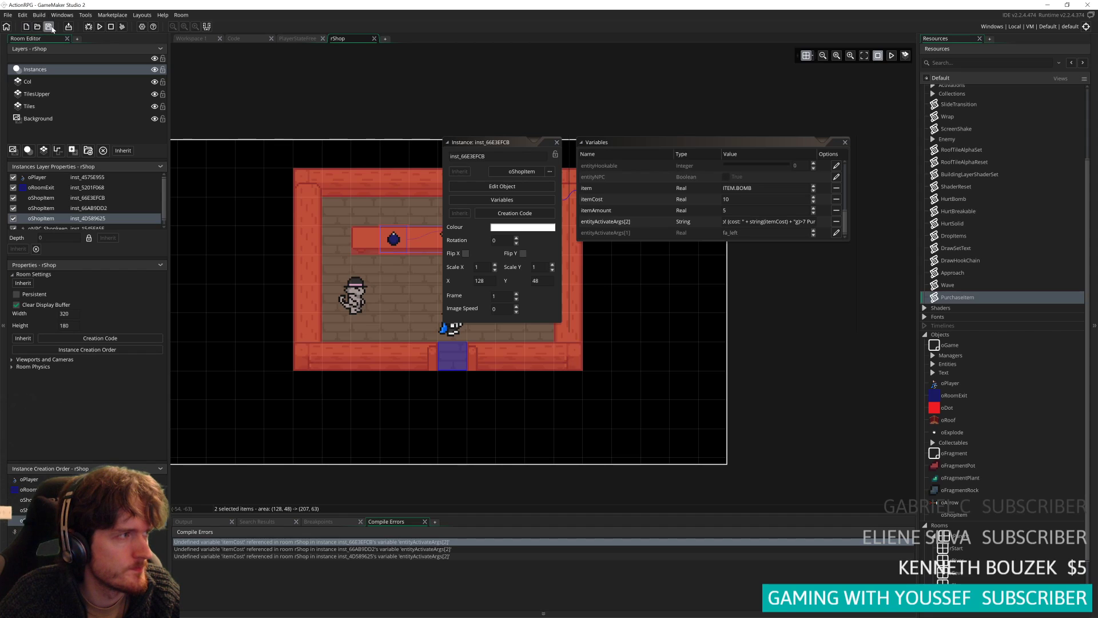
pyautogui.moveTo(323, 370)
pyautogui.mouseDown(button='middle')
pyautogui.moveTo(341, 352)
pyautogui.moveTo(334, 372)
pyautogui.mouseUp(button='middle')
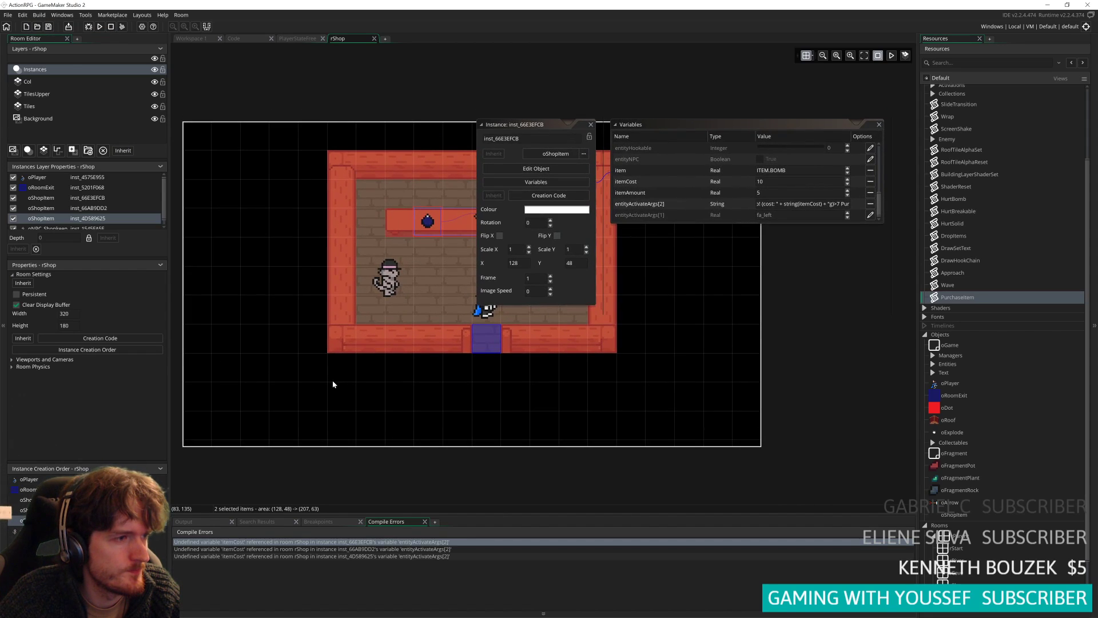
pyautogui.moveTo(576, 410); pyautogui.dragTo(575, 404, button='middle')
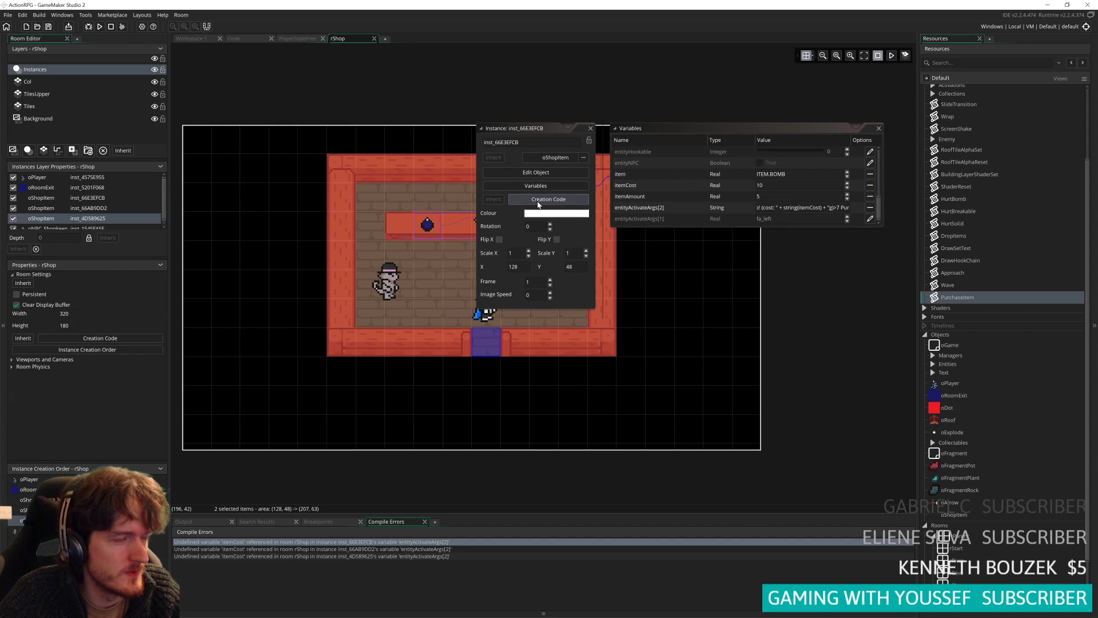
pyautogui.moveTo(569, 355); pyautogui.dragTo(535, 385, button='middle')
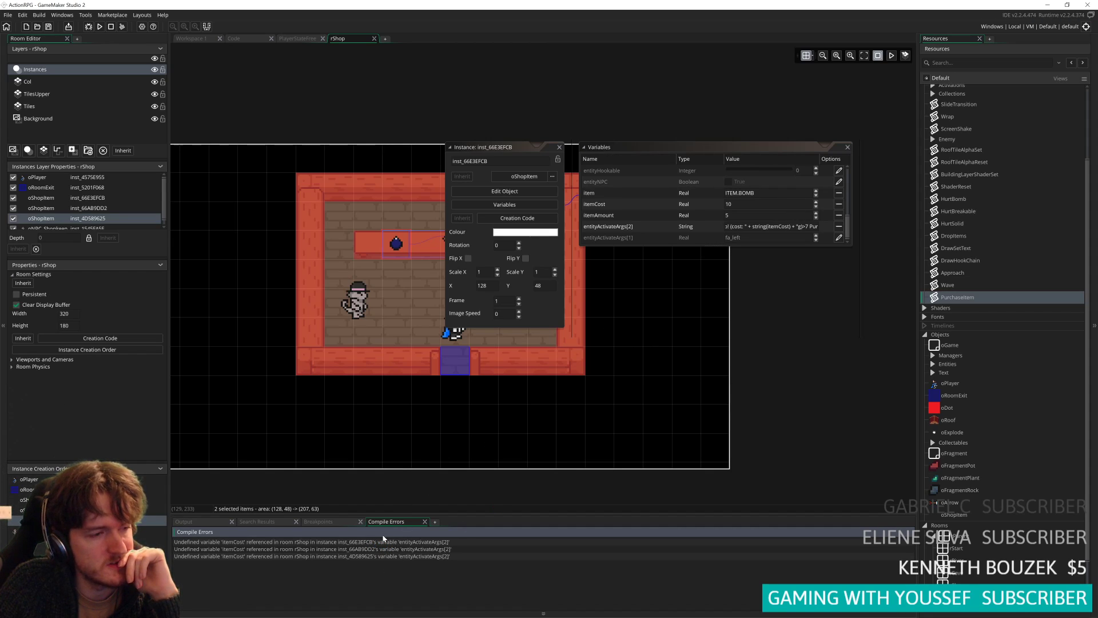
pyautogui.click(398, 543)
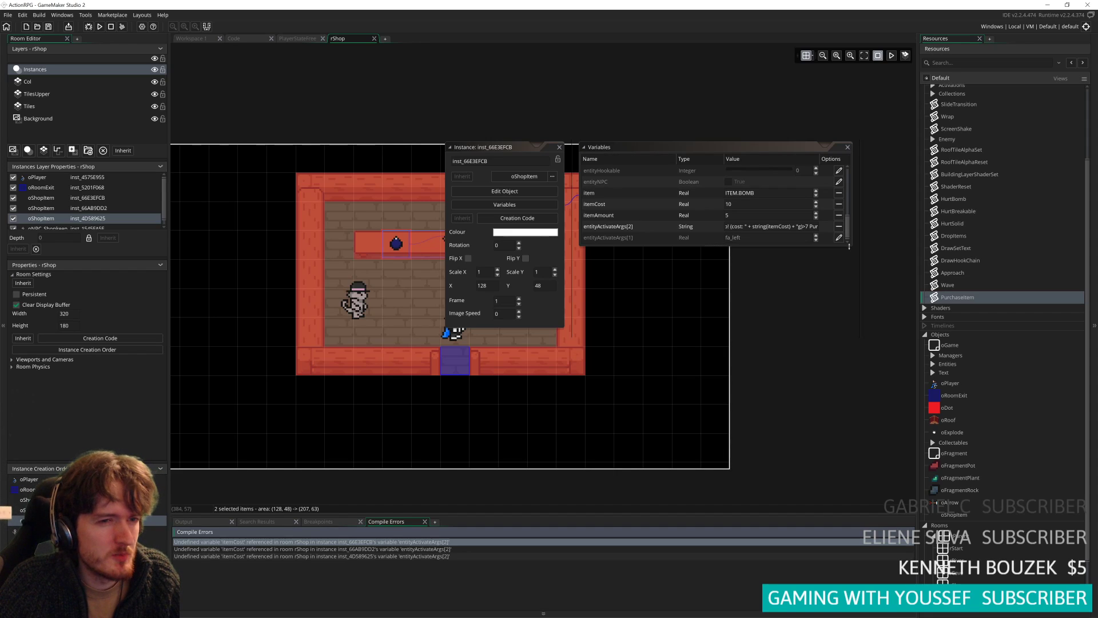
pyautogui.moveTo(846, 250); pyautogui.dragTo(846, 344)
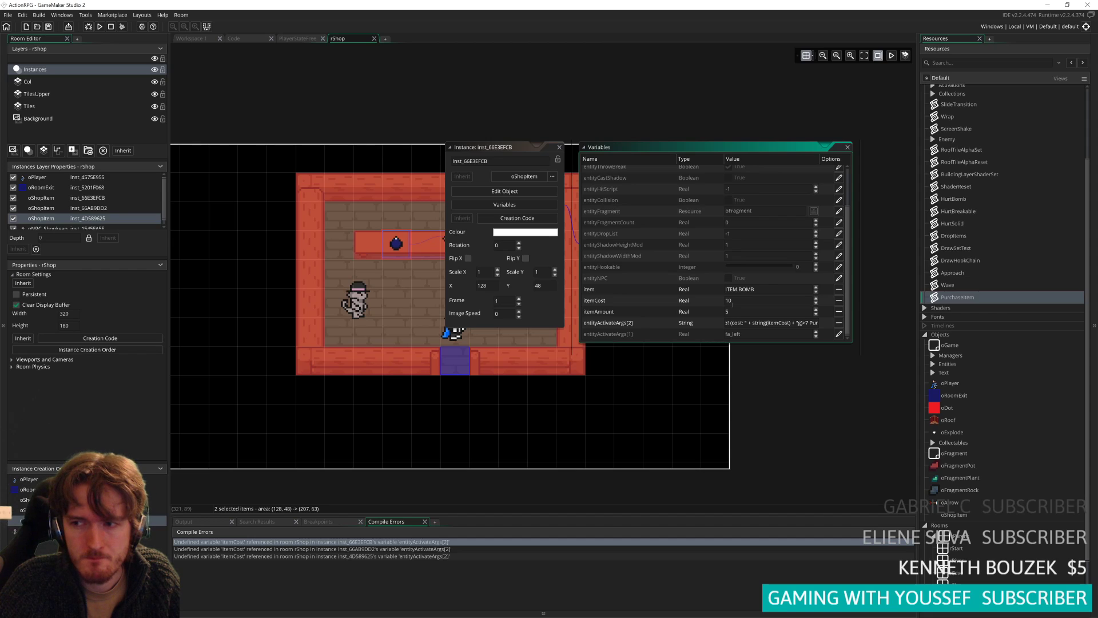
pyautogui.scroll(1, 641, 229)
pyautogui.scroll(1, 641, 271)
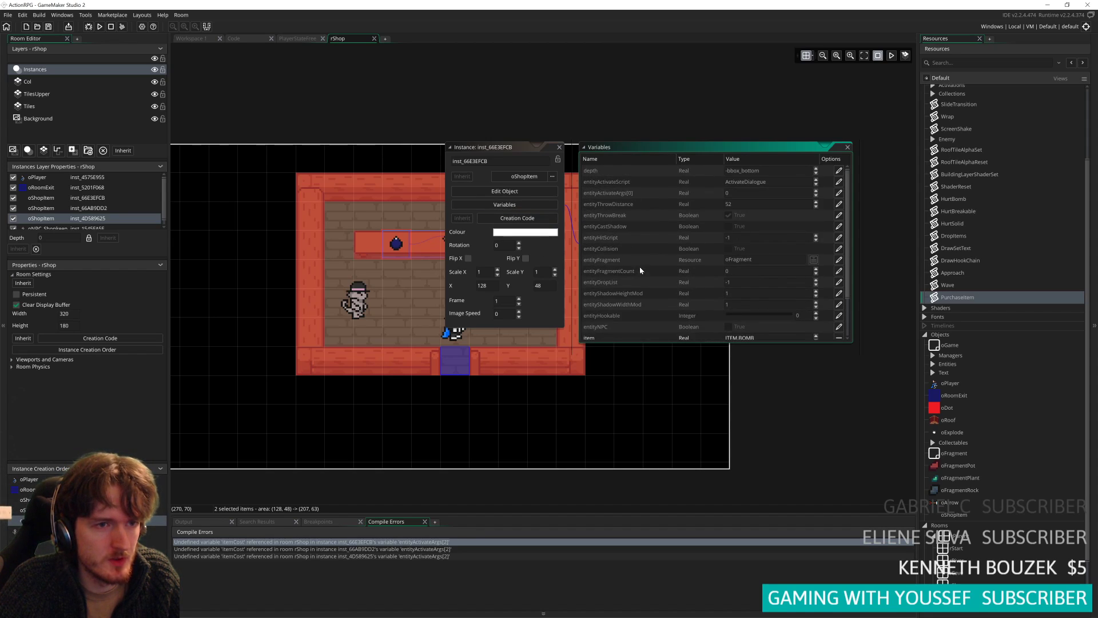
pyautogui.moveTo(527, 150); pyautogui.dragTo(495, 172)
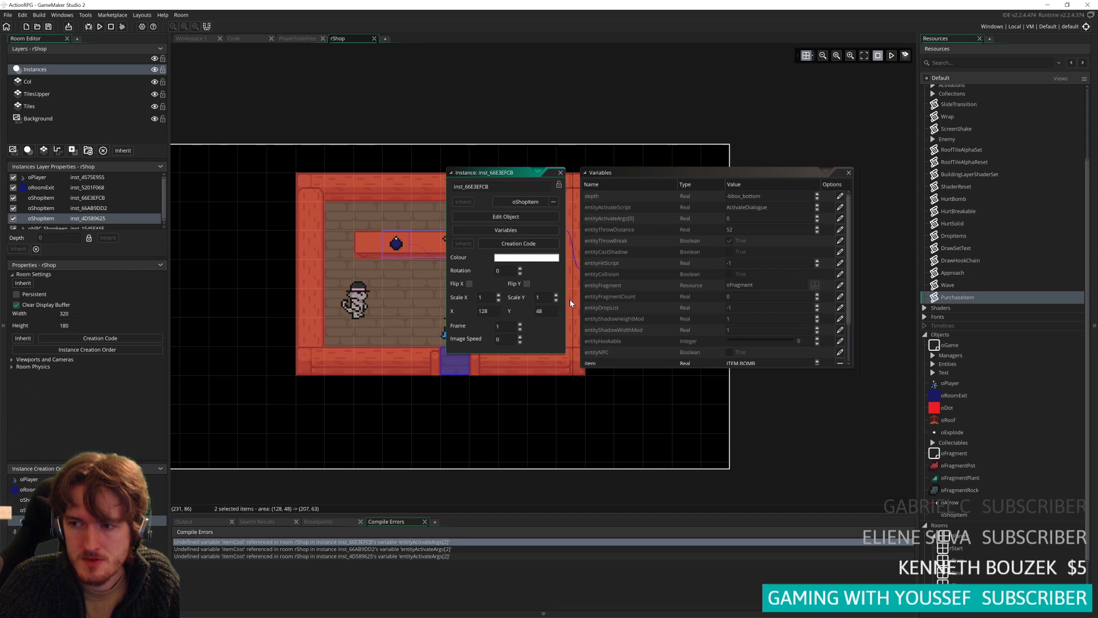
# - Open the oShopItem object and examine its variable definitions, including itemCost, itemAmount and entityActivateArgs[2]
pyautogui.scroll(-2, 994, 410)
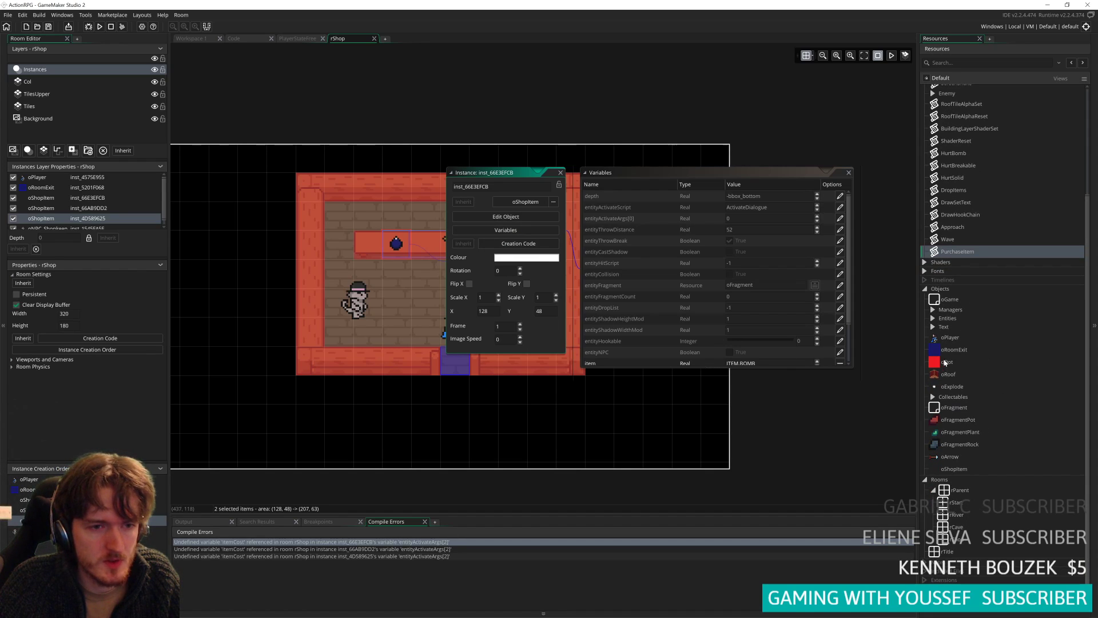
pyautogui.doubleClick(954, 469)
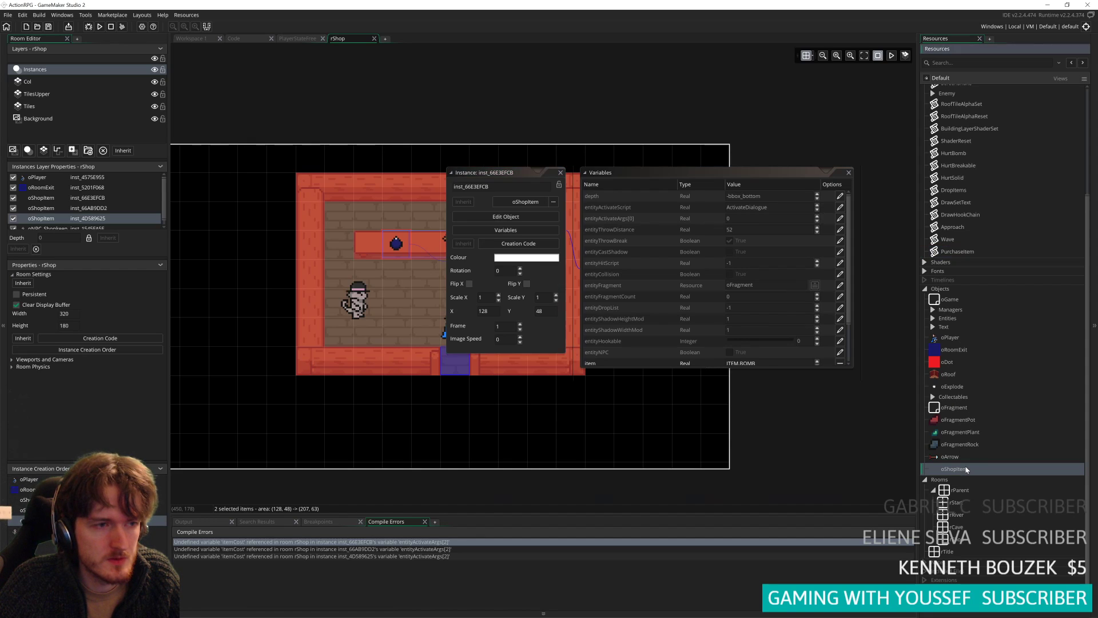
pyautogui.scroll(5, 326, 400)
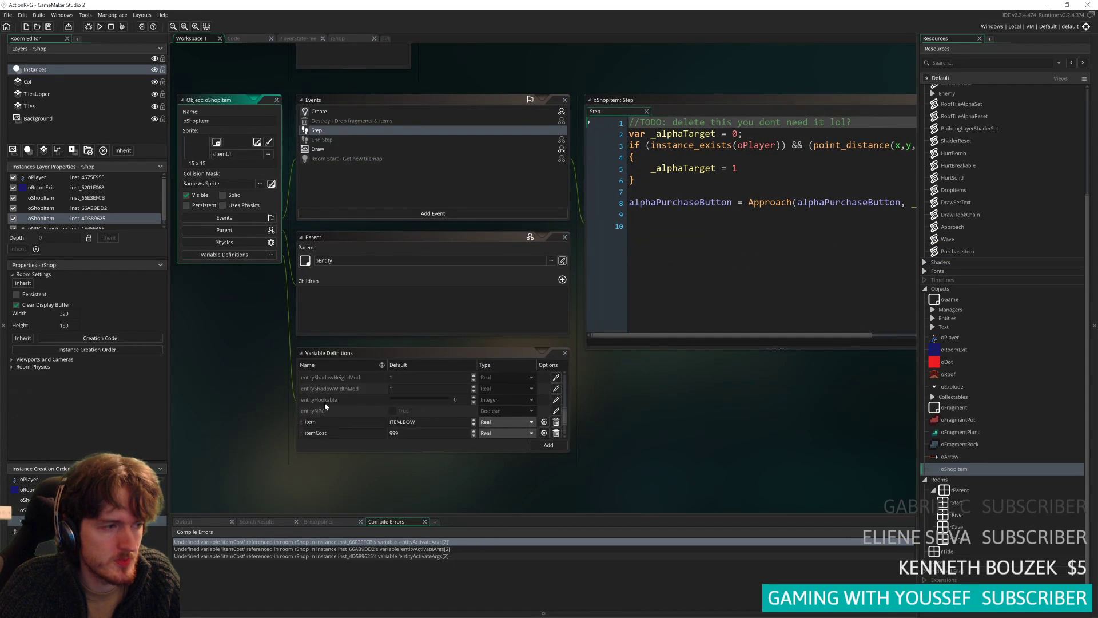
pyautogui.scroll(-5, 338, 423)
pyautogui.scroll(-1, 338, 426)
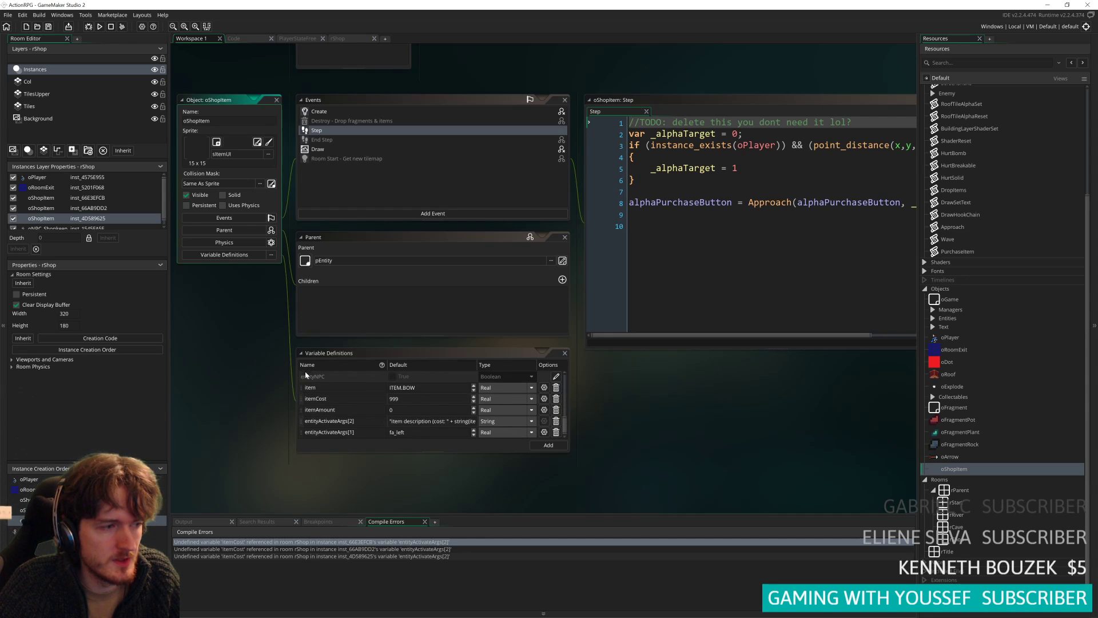
pyautogui.scroll(1, 313, 400)
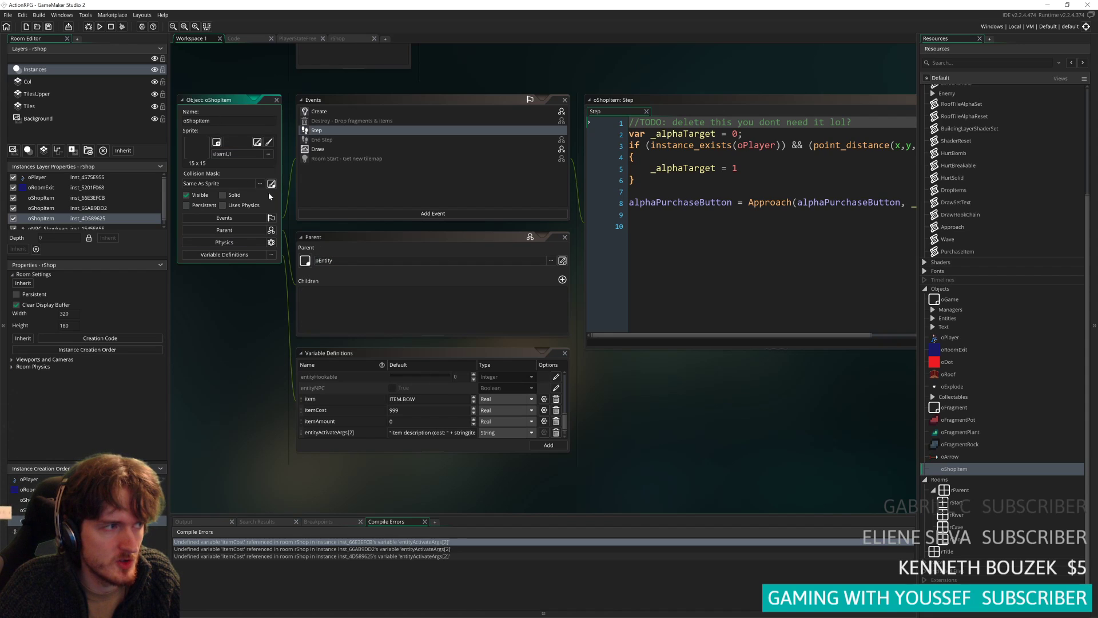
pyautogui.scroll(2, 321, 307)
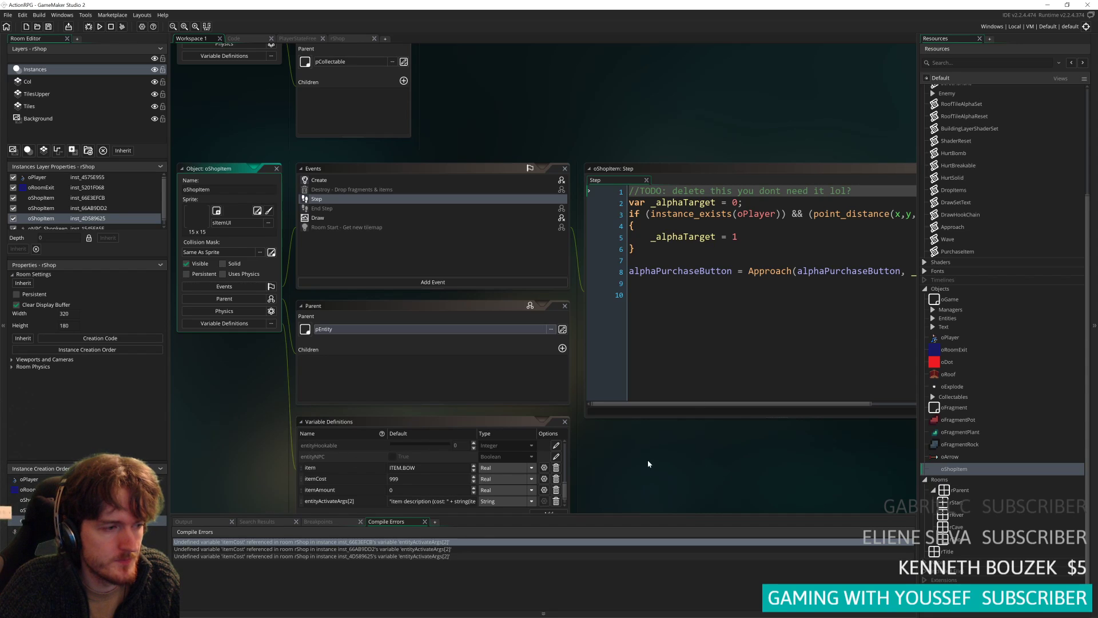
# - Return to the rShop room with the bomb shop item's variables
pyautogui.click(957, 491)
pyautogui.click(964, 503)
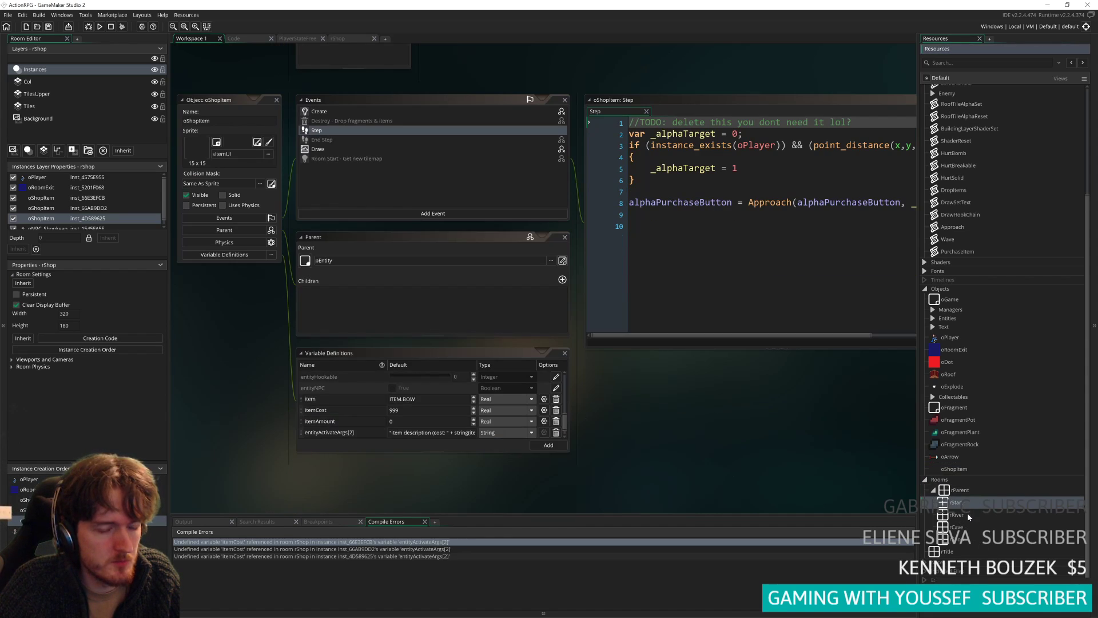
pyautogui.doubleClick(964, 544)
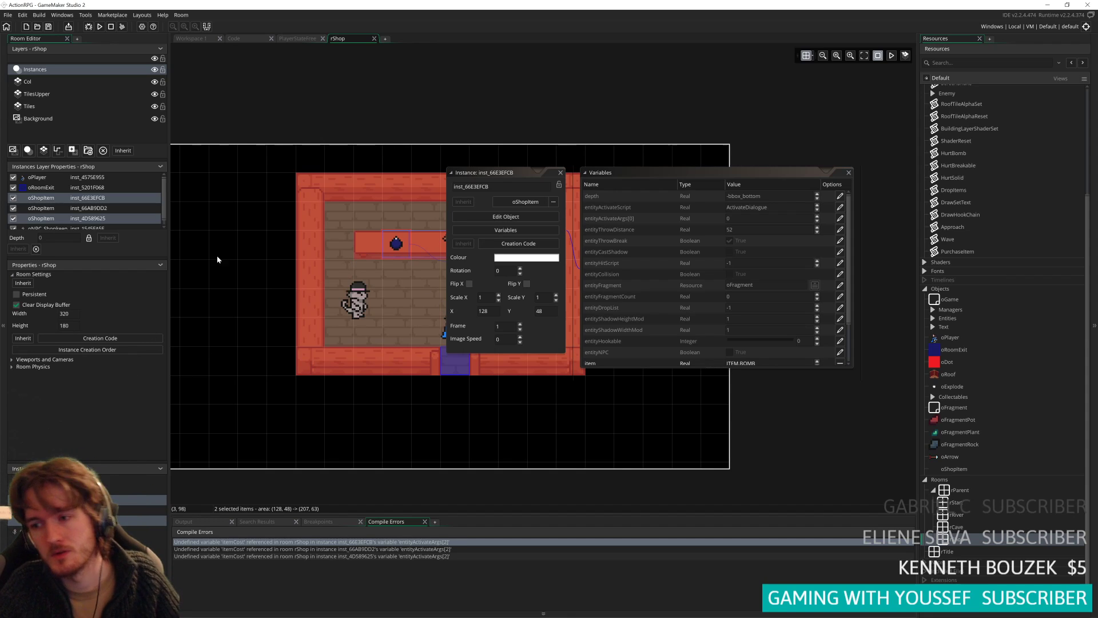
# - Check the rStart room and the oPlayer object's Step event code
pyautogui.moveTo(508, 421); pyautogui.dragTo(464, 396, button='middle')
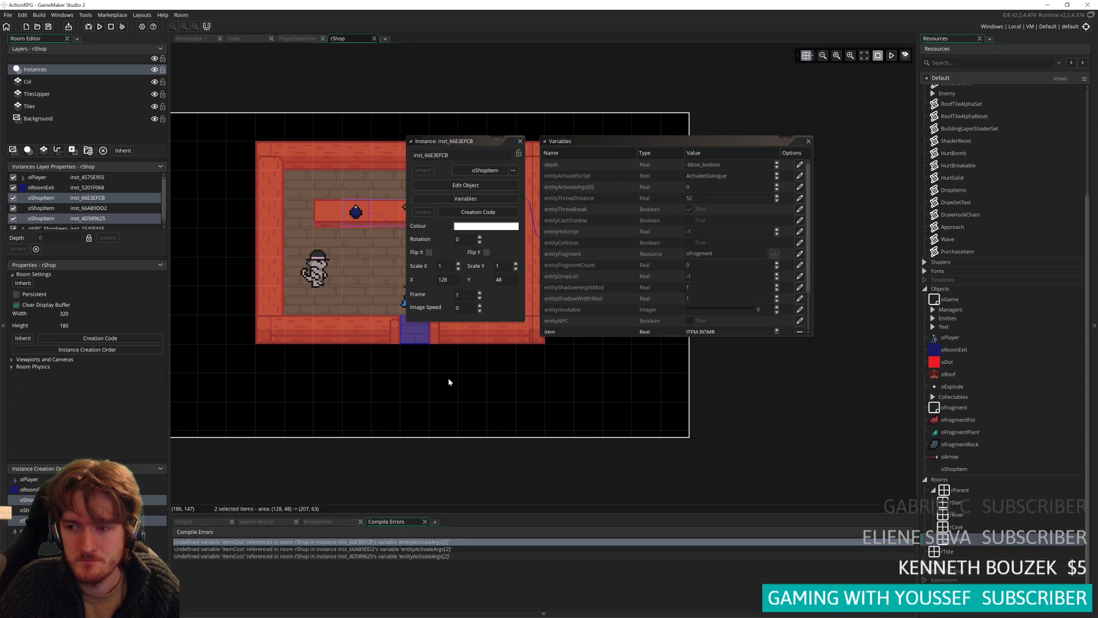
pyautogui.moveTo(395, 339); pyautogui.dragTo(492, 362, button='middle')
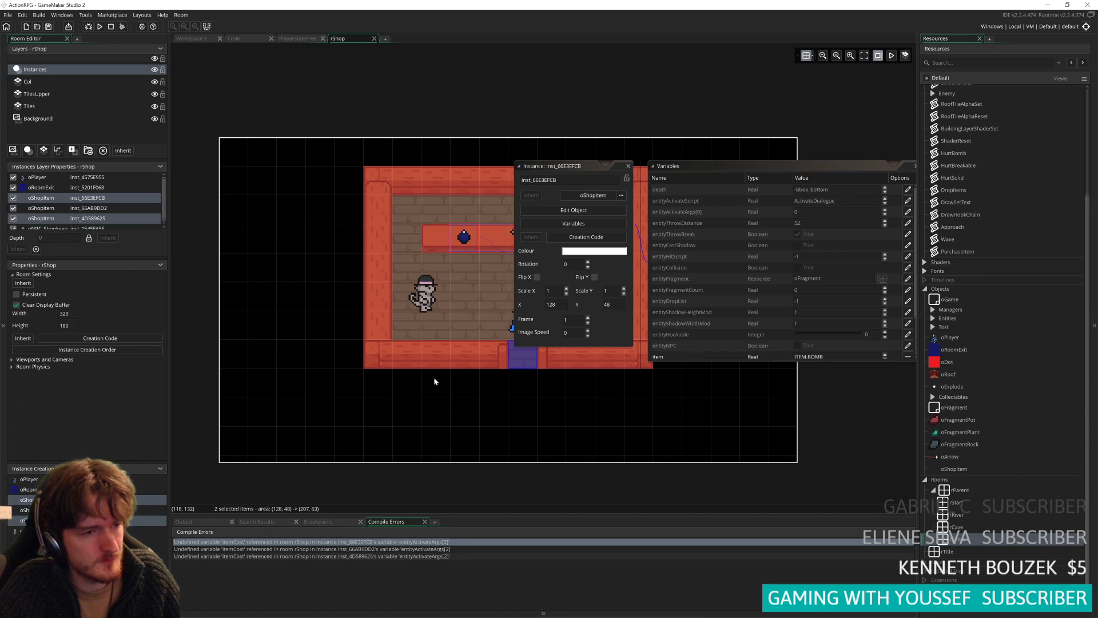
pyautogui.doubleClick(952, 503)
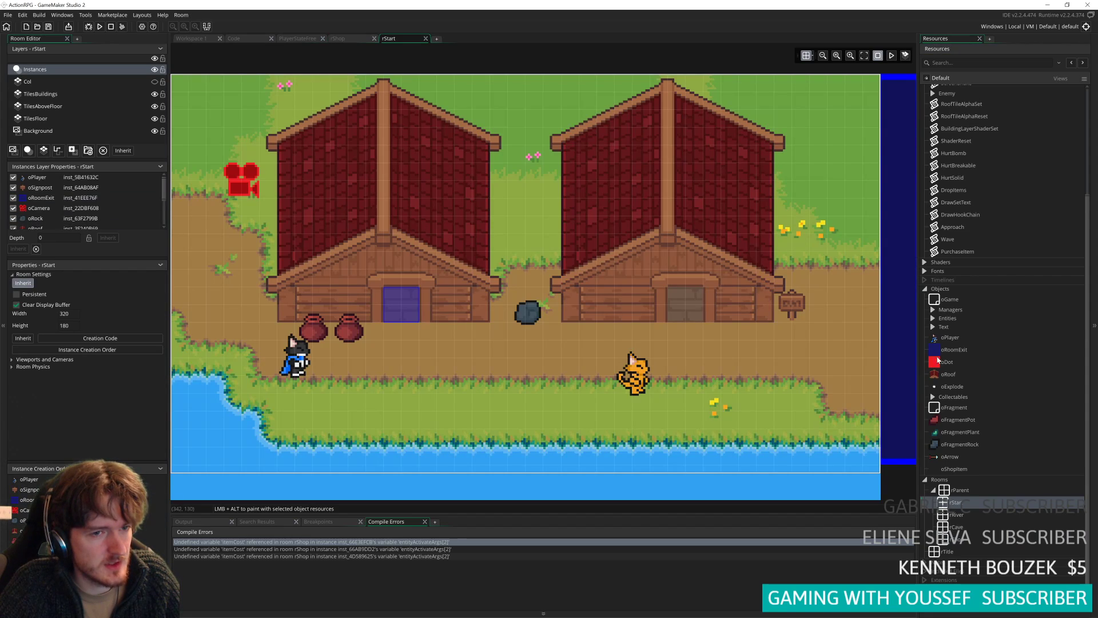
pyautogui.doubleClick(949, 338)
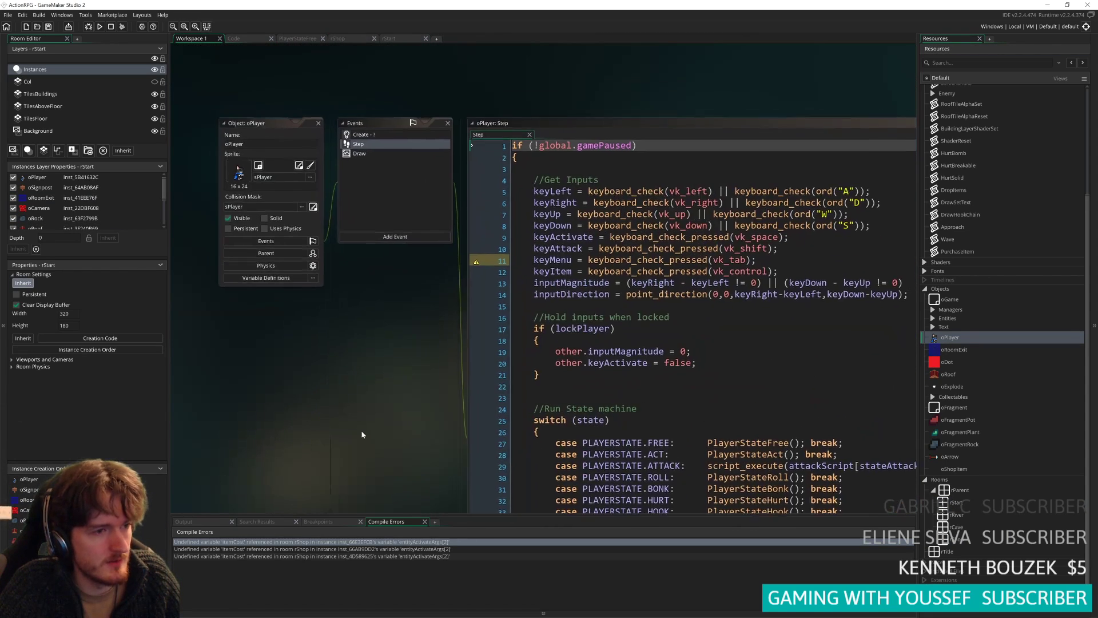
pyautogui.moveTo(375, 399); pyautogui.dragTo(250, 300, button='middle')
pyautogui.click(658, 327)
pyautogui.scroll(5, 1022, 363)
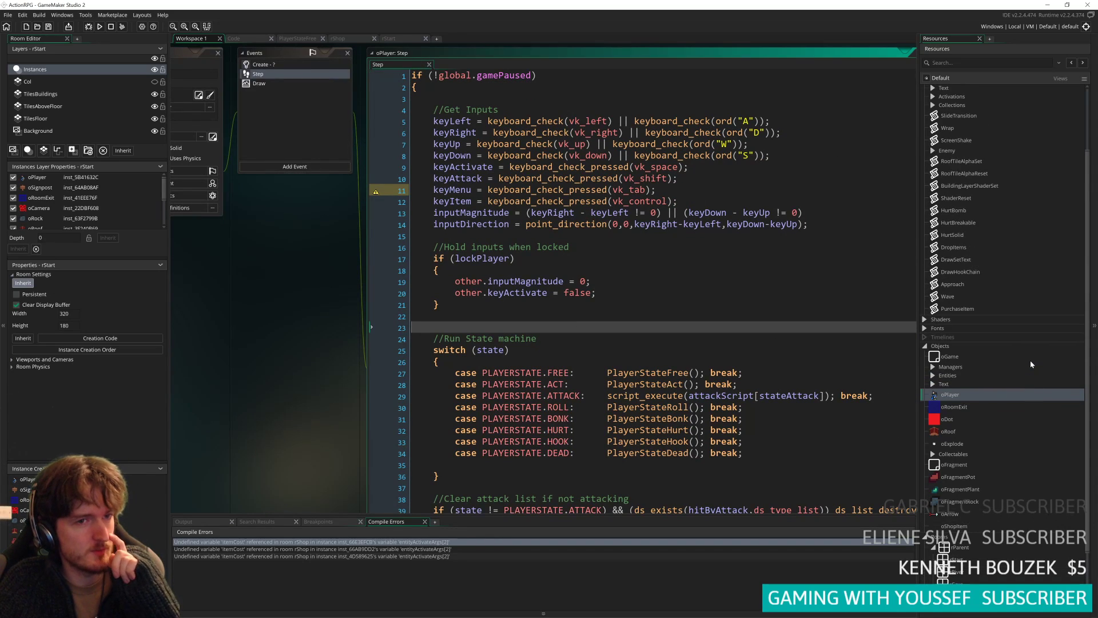
# - Examine the MACROS script from its macro definitions through its enums, including ITEM and TRANS_MODE
pyautogui.doubleClick(952, 135)
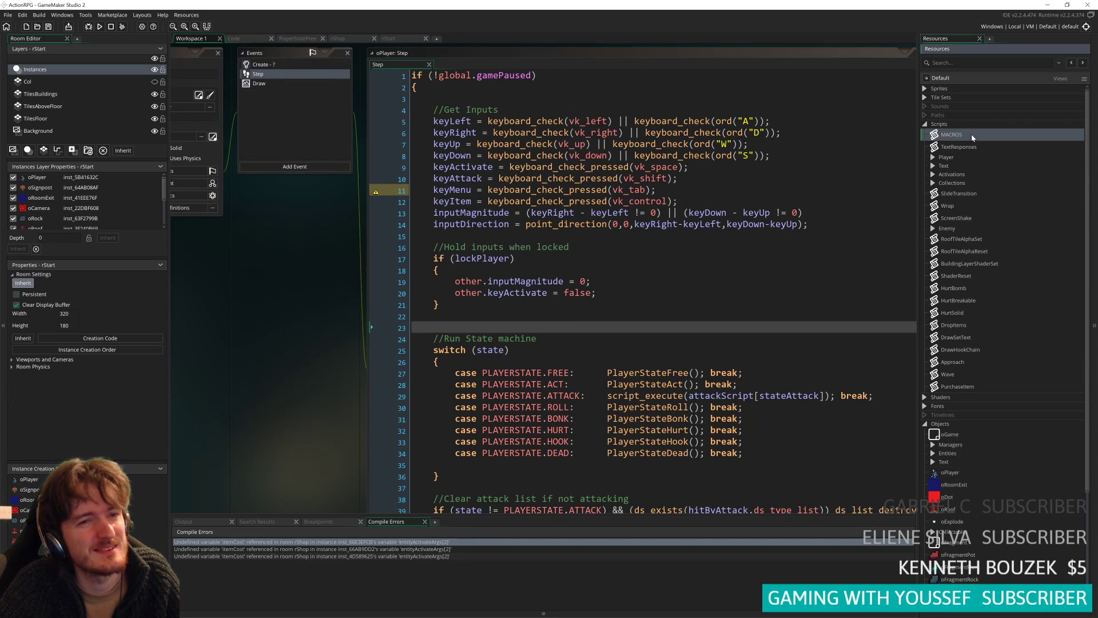
pyautogui.scroll(-10, 394, 169)
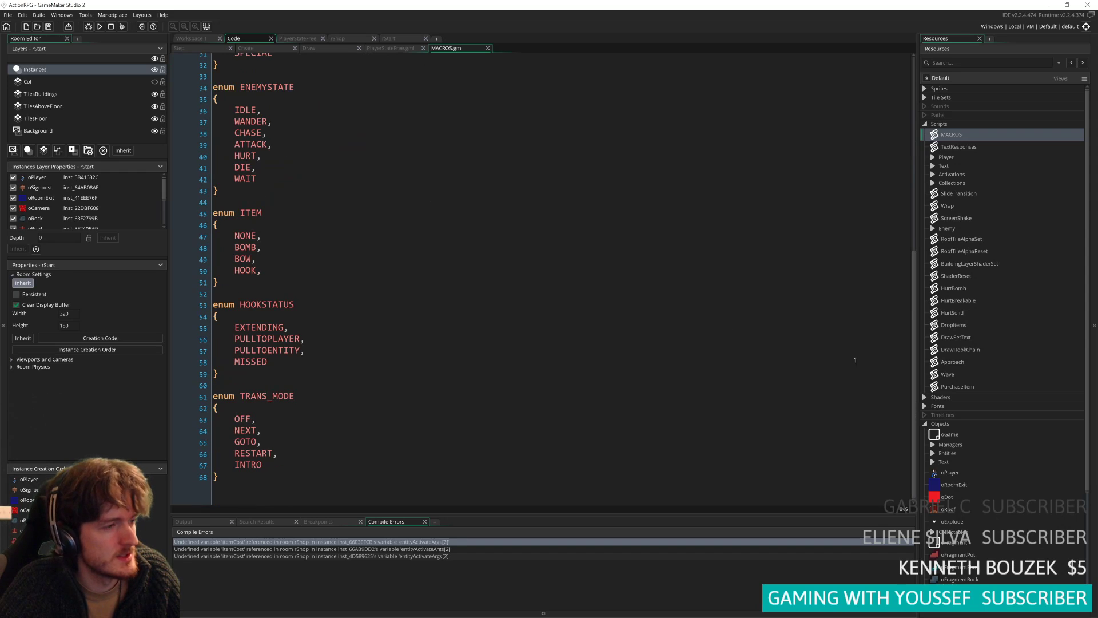
pyautogui.click(906, 350)
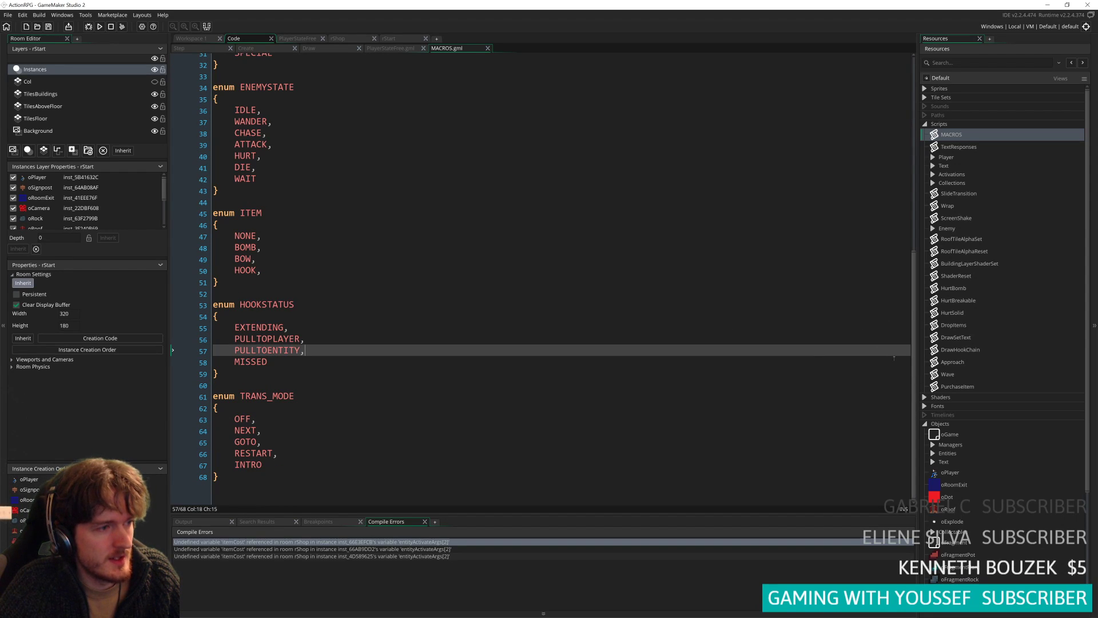
pyautogui.moveTo(918, 367); pyautogui.dragTo(783, 152)
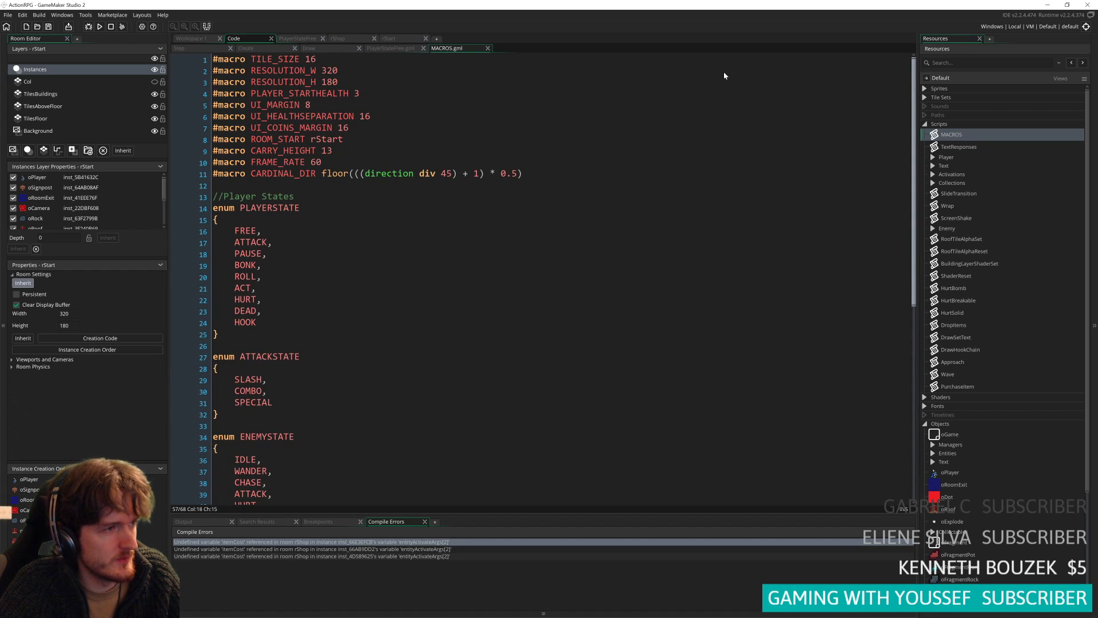
pyautogui.scroll(-3, 980, 425)
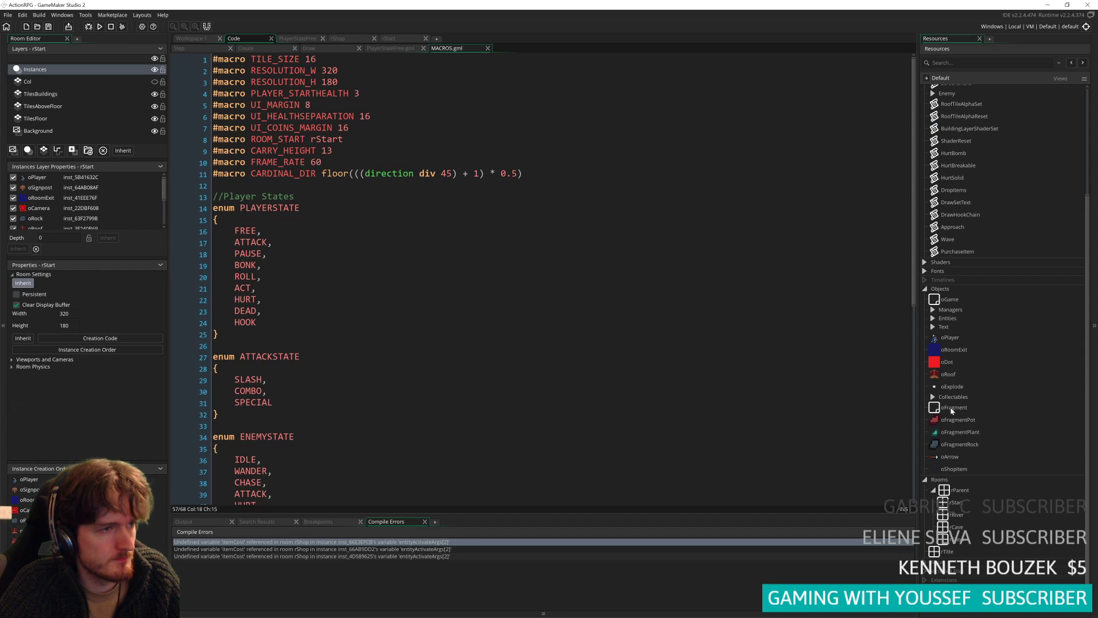
pyautogui.scroll(-4, 673, 391)
pyautogui.click(673, 391)
pyautogui.scroll(-6, 673, 392)
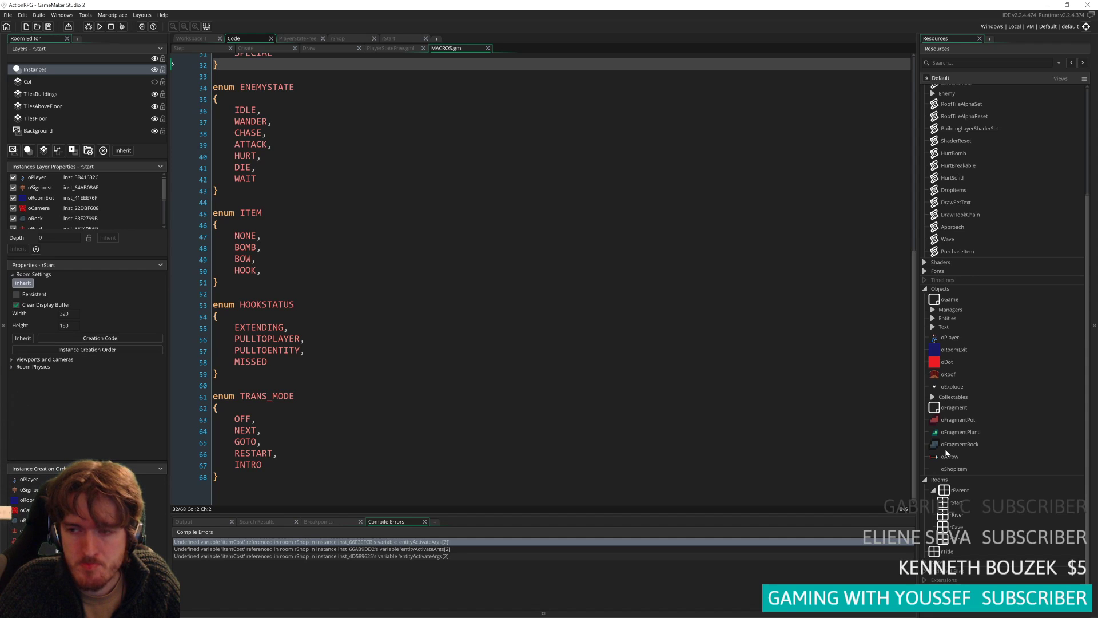
# - Reopen the oShopItem object and enlarge its variable definitions to read the itemCost and entityActivateArgs[2] defaults
pyautogui.doubleClick(954, 469)
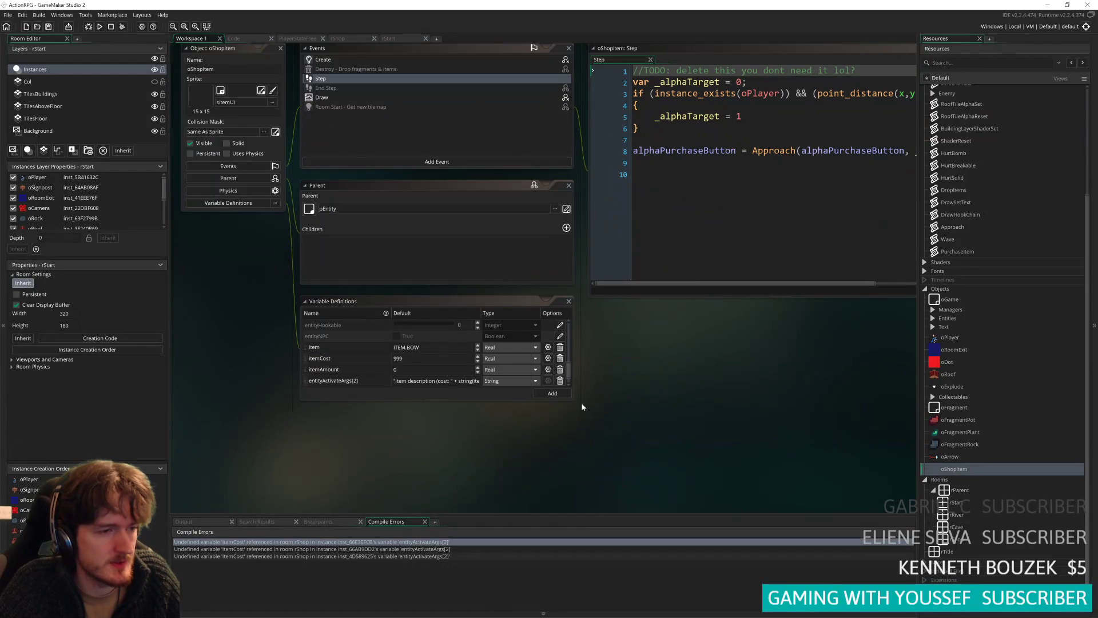
pyautogui.moveTo(570, 402); pyautogui.dragTo(580, 497)
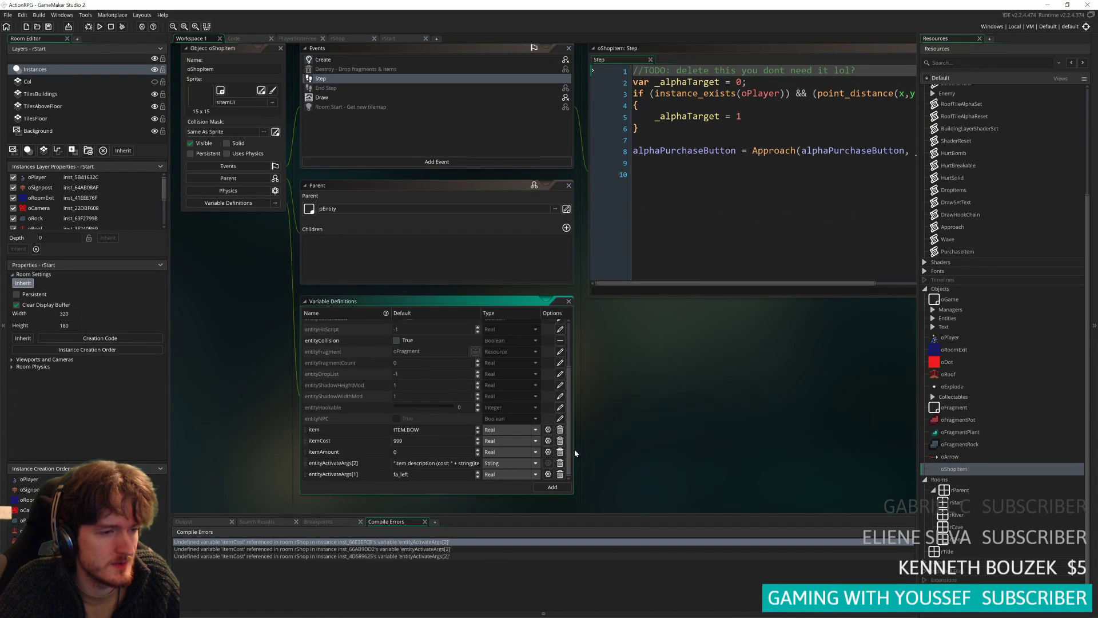
pyautogui.moveTo(575, 449); pyautogui.dragTo(760, 381)
pyautogui.moveTo(760, 380); pyautogui.dragTo(756, 297, button='middle')
pyautogui.moveTo(500, 378); pyautogui.dragTo(580, 379)
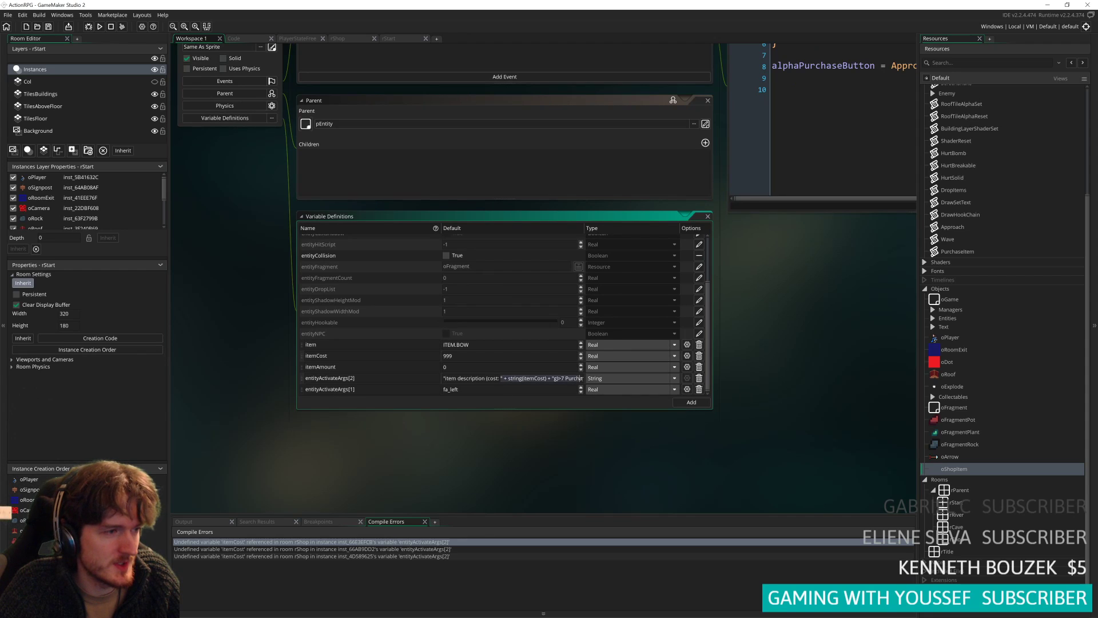
pyautogui.moveTo(550, 421); pyautogui.dragTo(415, 504, button='middle')
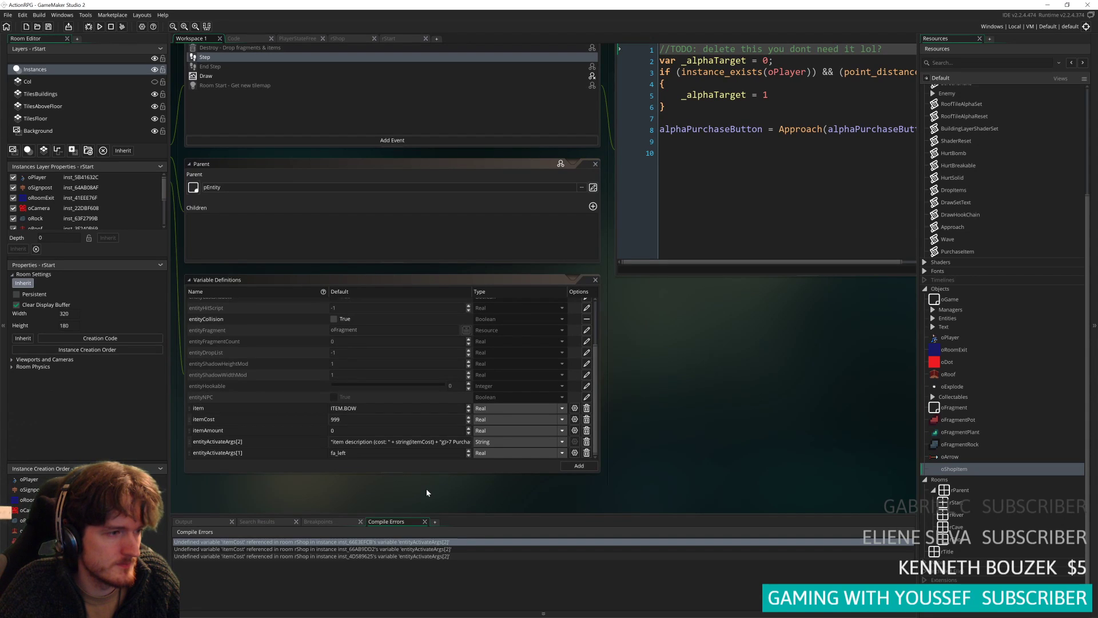
pyautogui.moveTo(427, 492); pyautogui.dragTo(429, 513, button='middle')
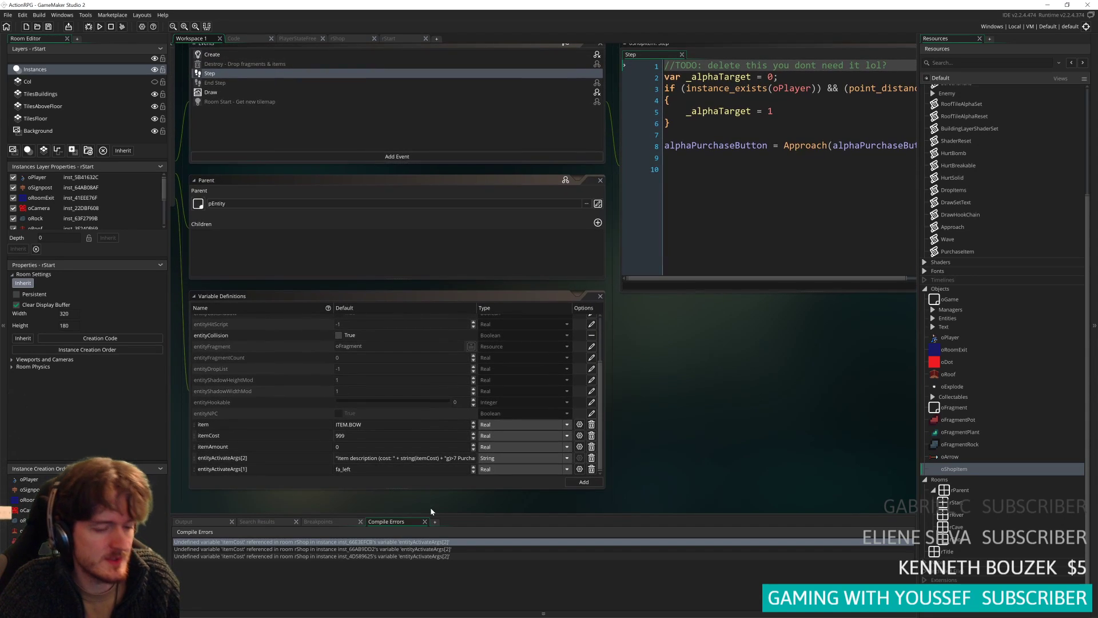
# - Capture a screenshot of oShopItem's lower variable definitions with the compile errors and save it as a PNG under an itemCost file name
pyautogui.press('Print')
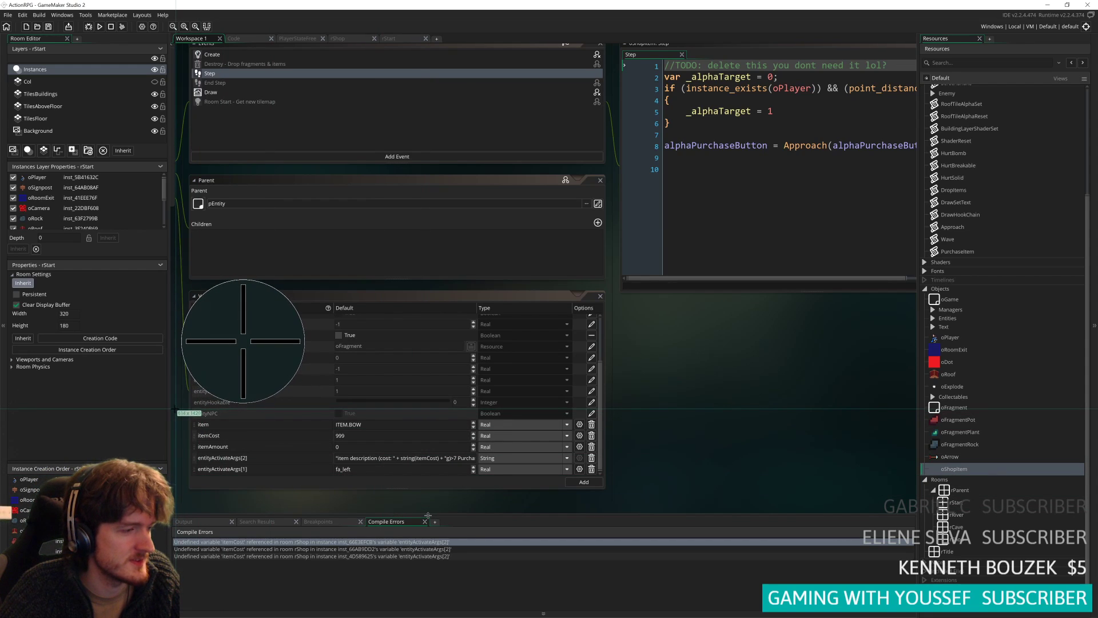
pyautogui.moveTo(170, 405); pyautogui.dragTo(623, 581)
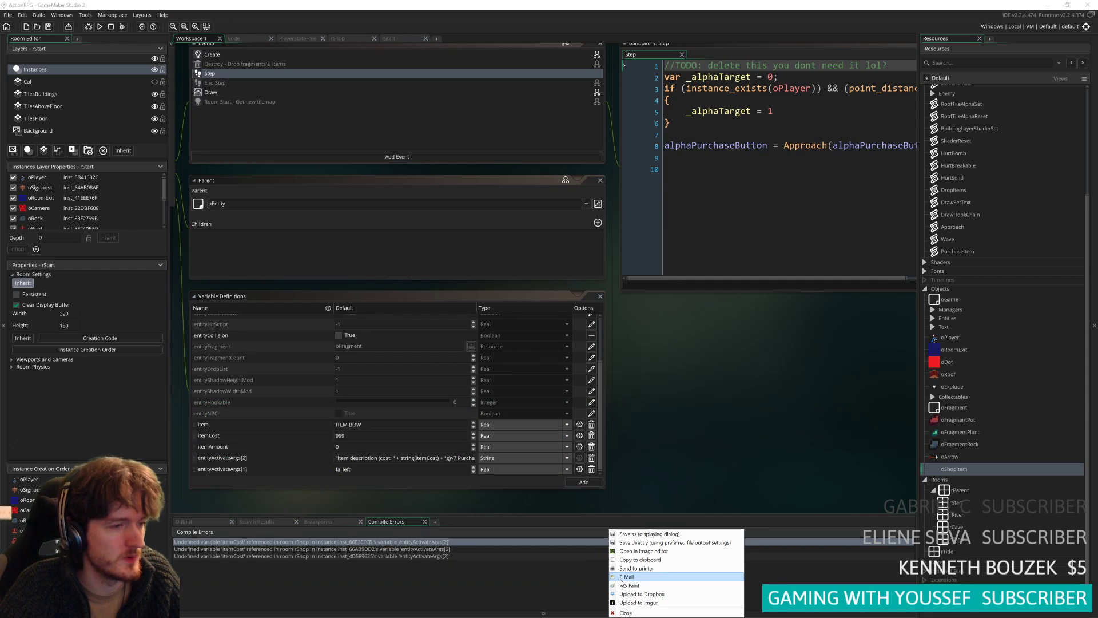
pyautogui.click(644, 535)
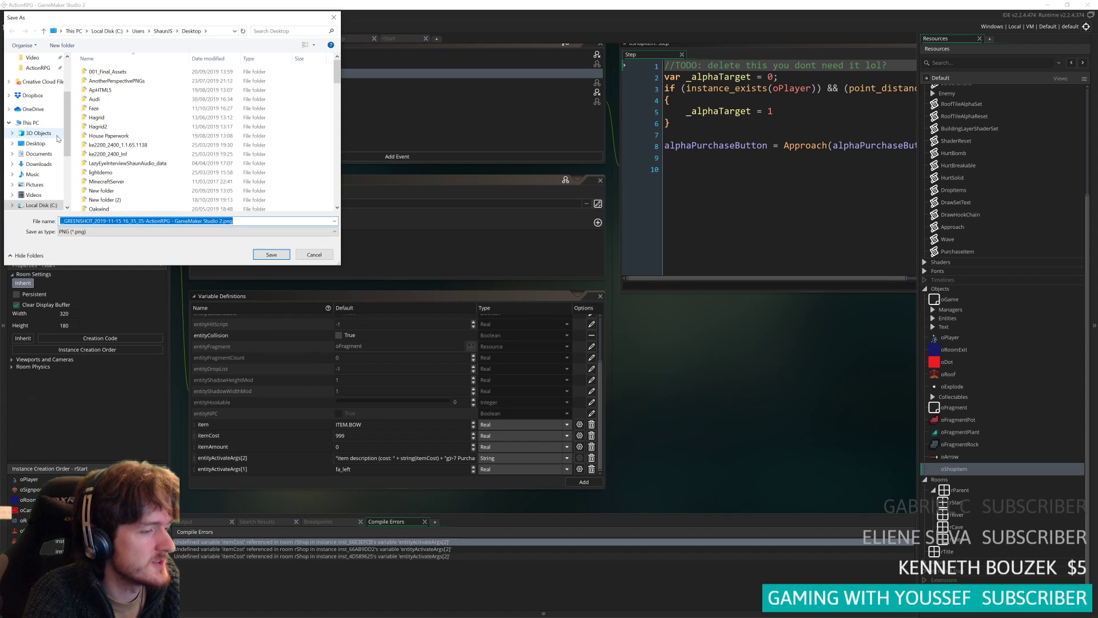
pyautogui.write('itemCost8')
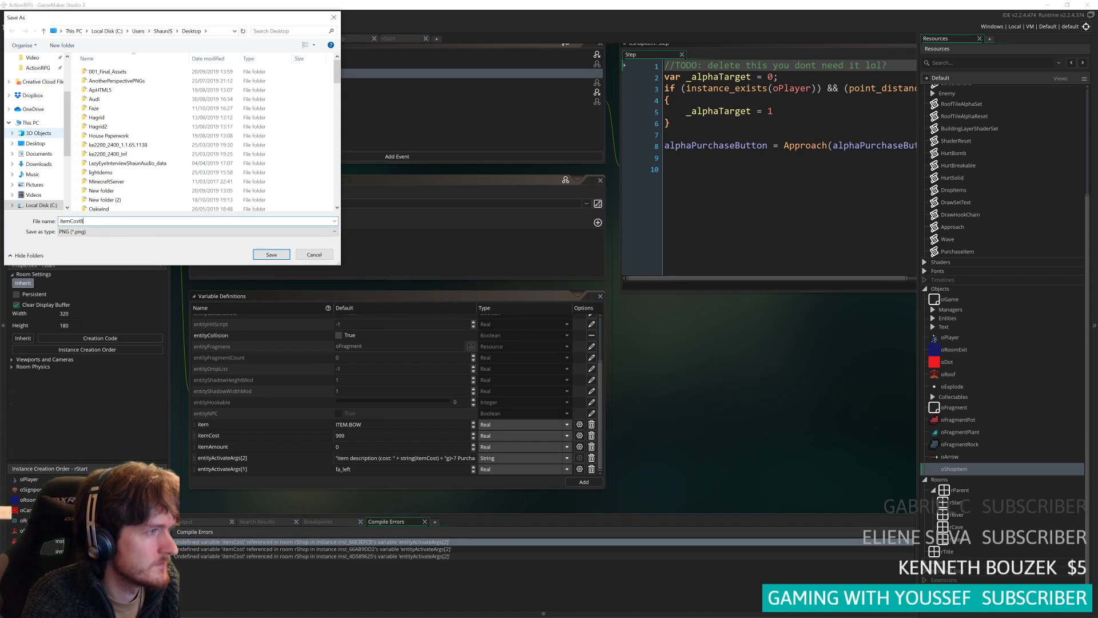
pyautogui.press('Return')
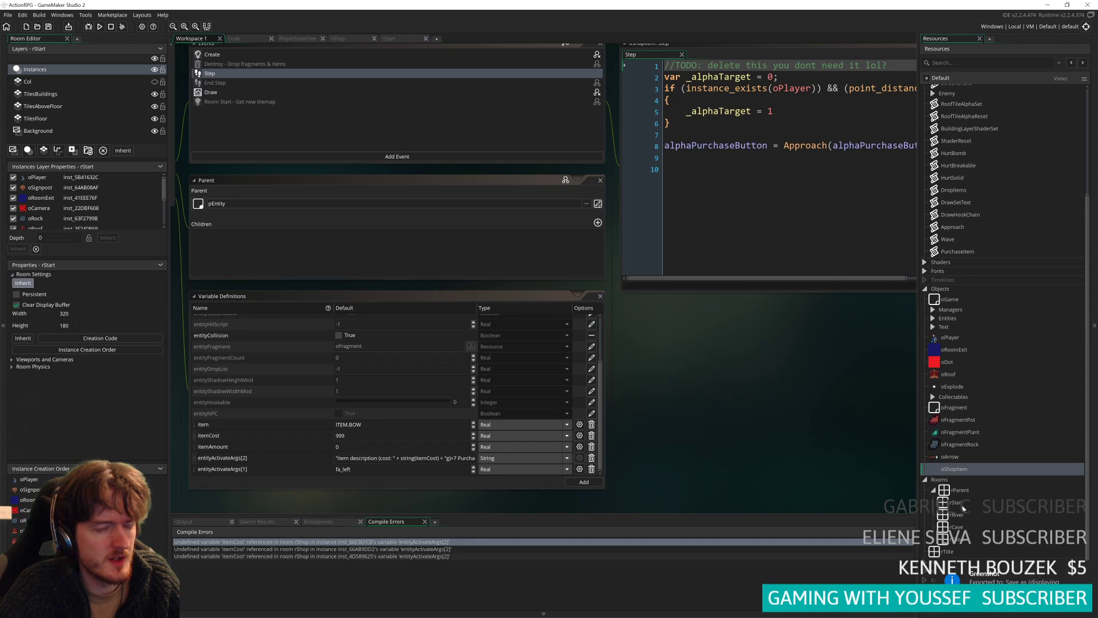
# - Return to the rShop room and enlarge the bomb shop item's variables window to show its whole list
pyautogui.click(972, 541)
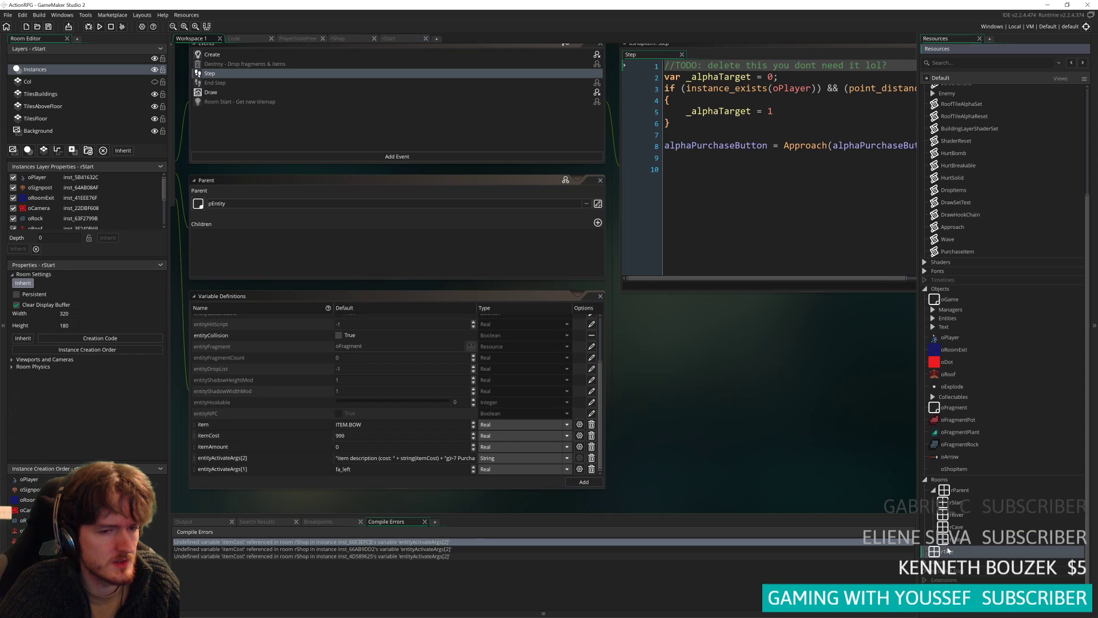
pyautogui.doubleClick(972, 541)
pyautogui.moveTo(725, 258); pyautogui.dragTo(548, 235, button='middle')
pyautogui.scroll(-3, 548, 240)
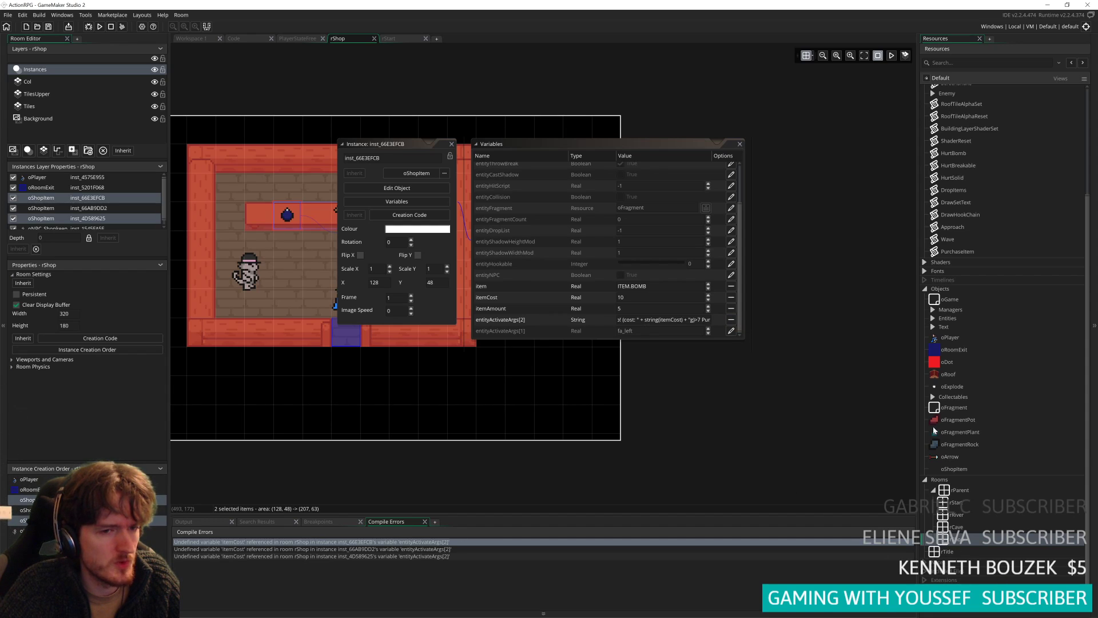
pyautogui.moveTo(407, 400); pyautogui.dragTo(451, 413, button='middle')
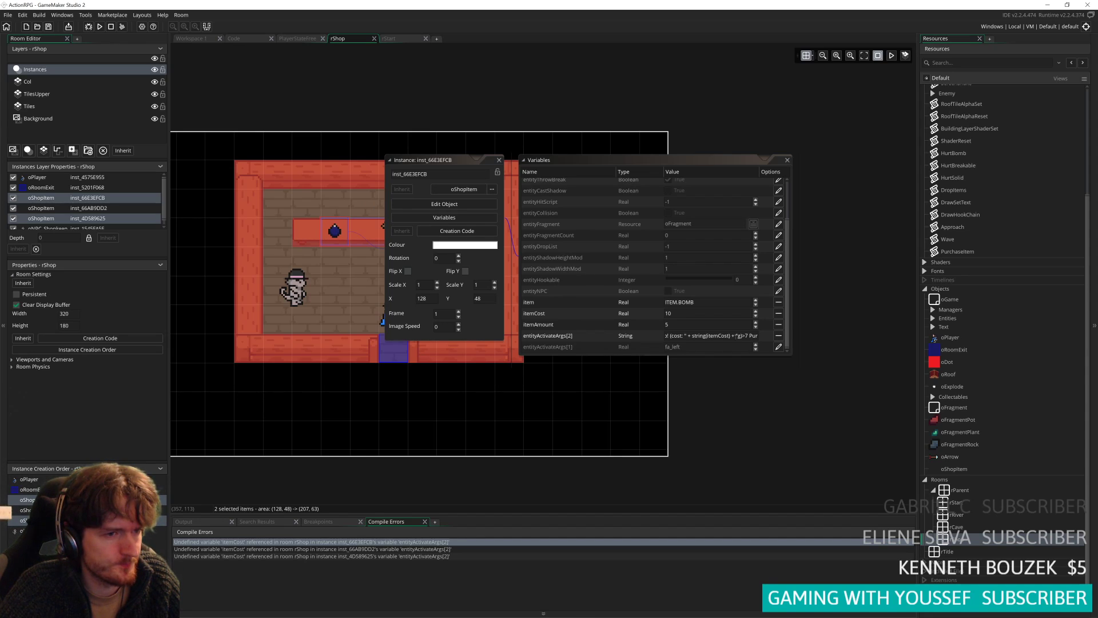
pyautogui.click(584, 339)
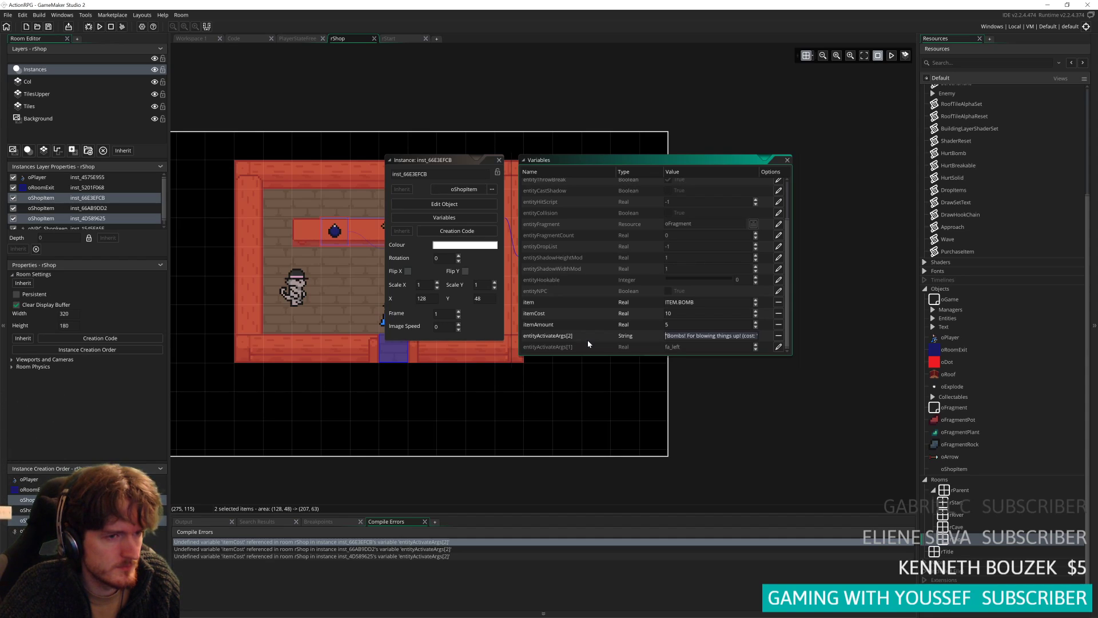
pyautogui.click(693, 313)
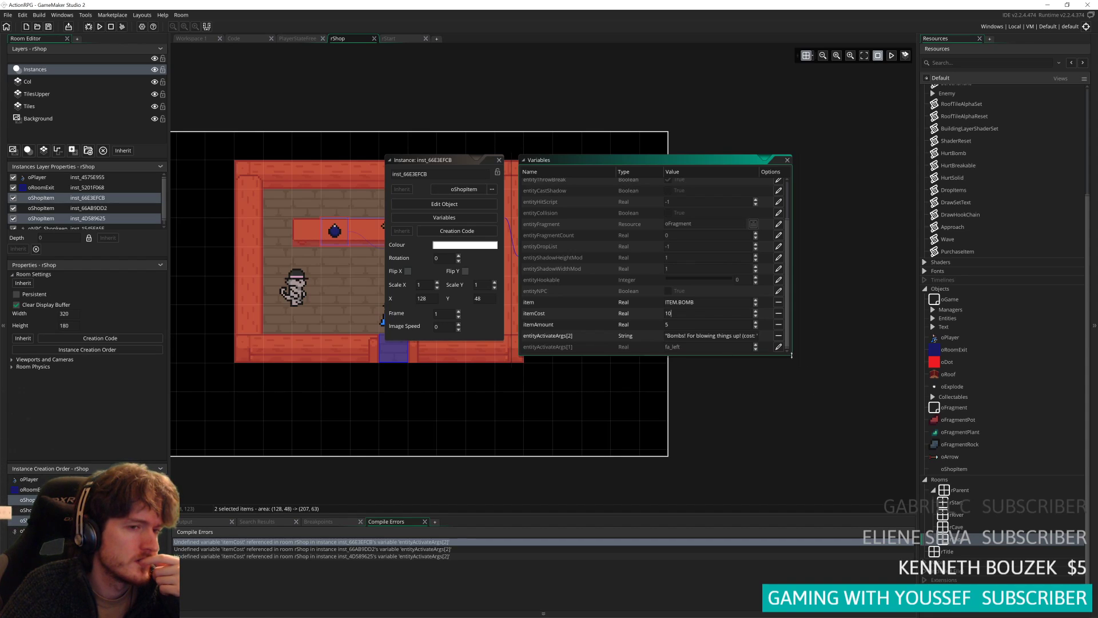
pyautogui.moveTo(788, 370); pyautogui.dragTo(781, 439)
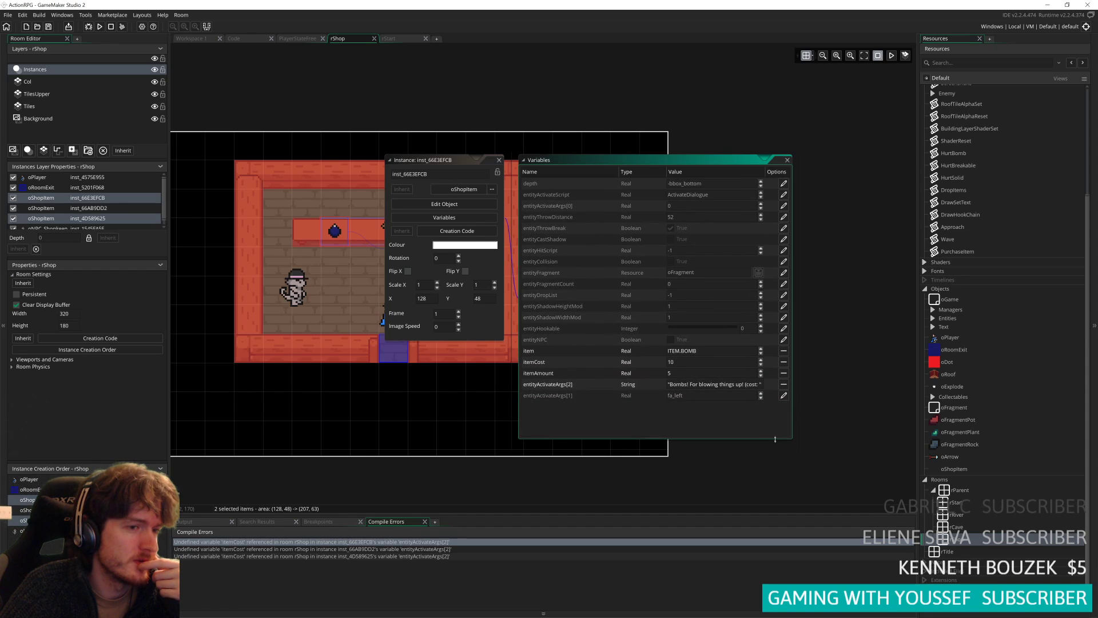
# - Examine the bomb item's entityActivateArgs[2] expression alongside its itemCost value
pyautogui.moveTo(700, 385); pyautogui.dragTo(726, 394)
pyautogui.click(705, 385)
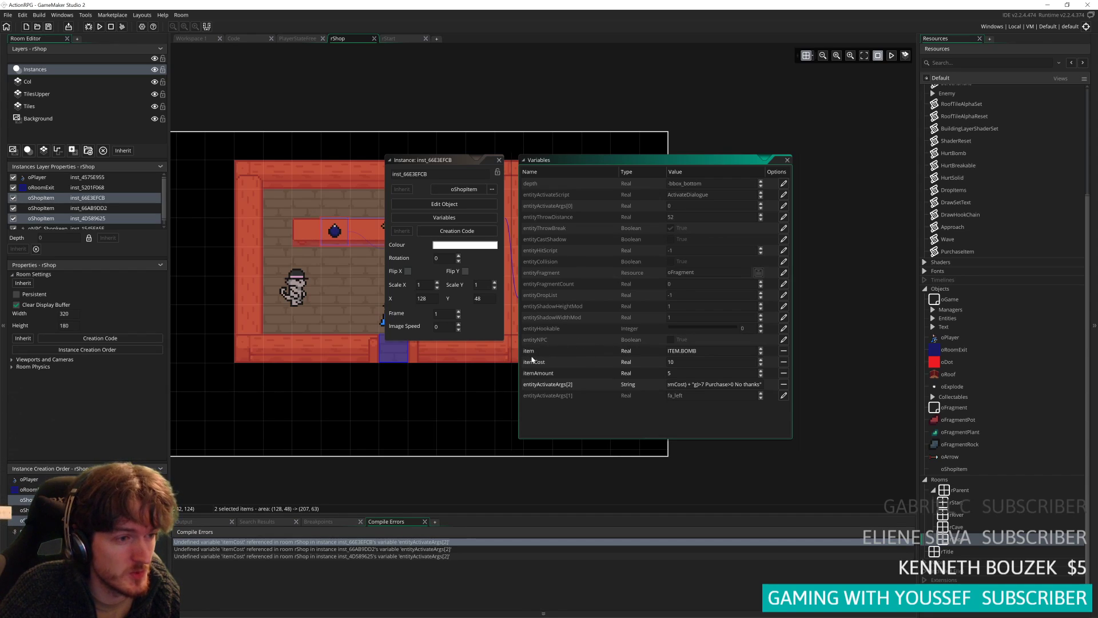
pyautogui.click(688, 364)
pyautogui.click(704, 384)
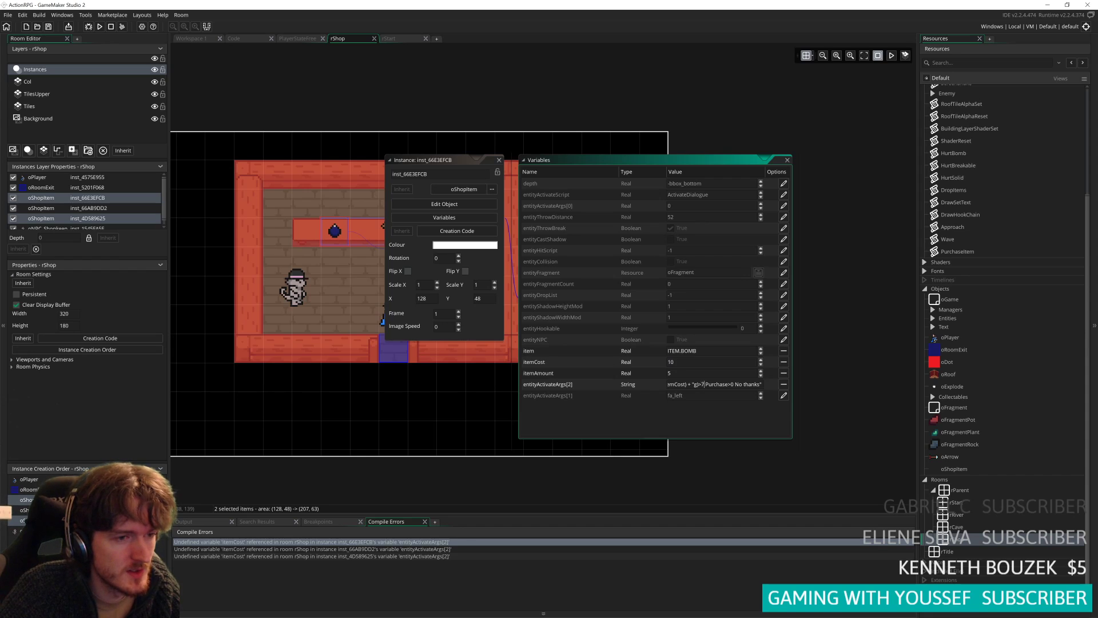
pyautogui.moveTo(701, 384); pyautogui.dragTo(743, 385)
pyautogui.click(743, 385)
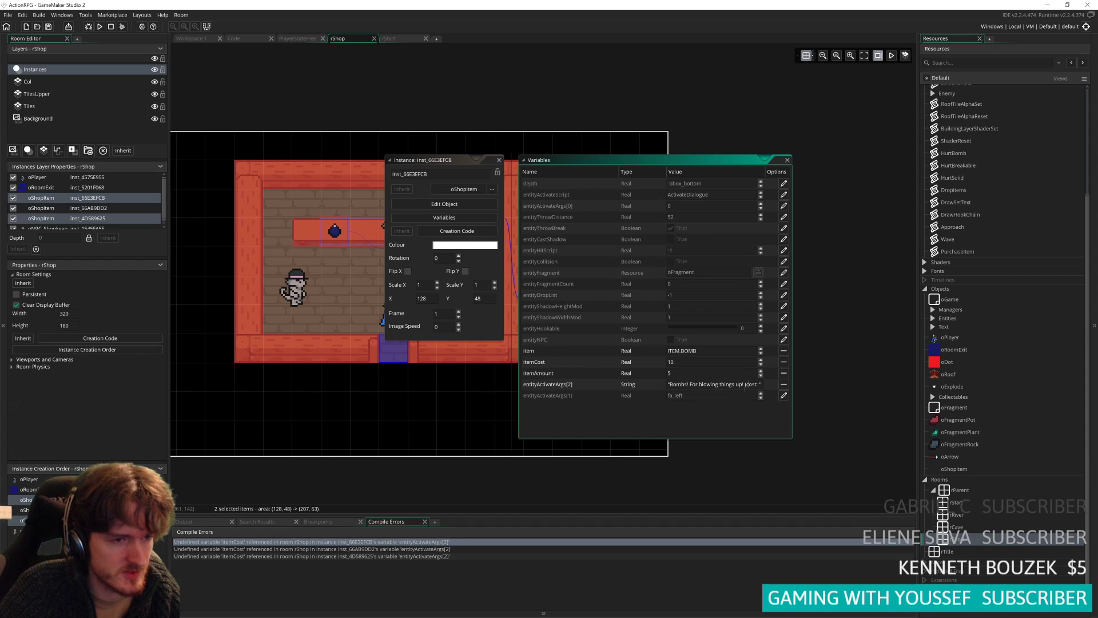
# - Widen the variables window and replace the itemCost expression in the bomb item's entityActivateArgs[2] text with the literal 10
pyautogui.moveTo(802, 418); pyautogui.dragTo(896, 412)
pyautogui.click(807, 387)
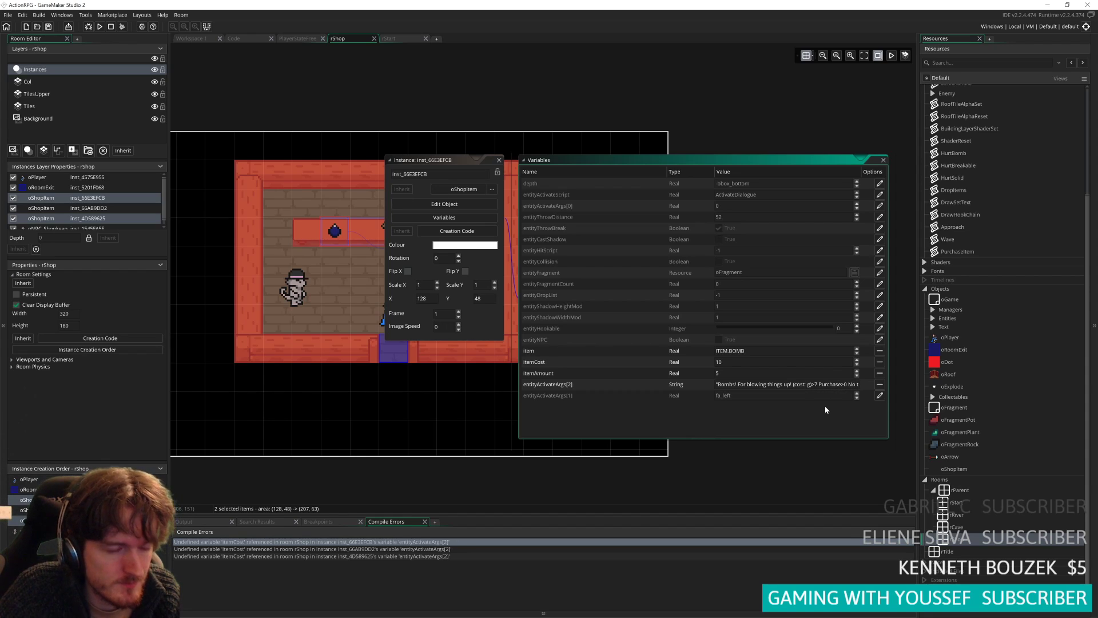
pyautogui.write('10')
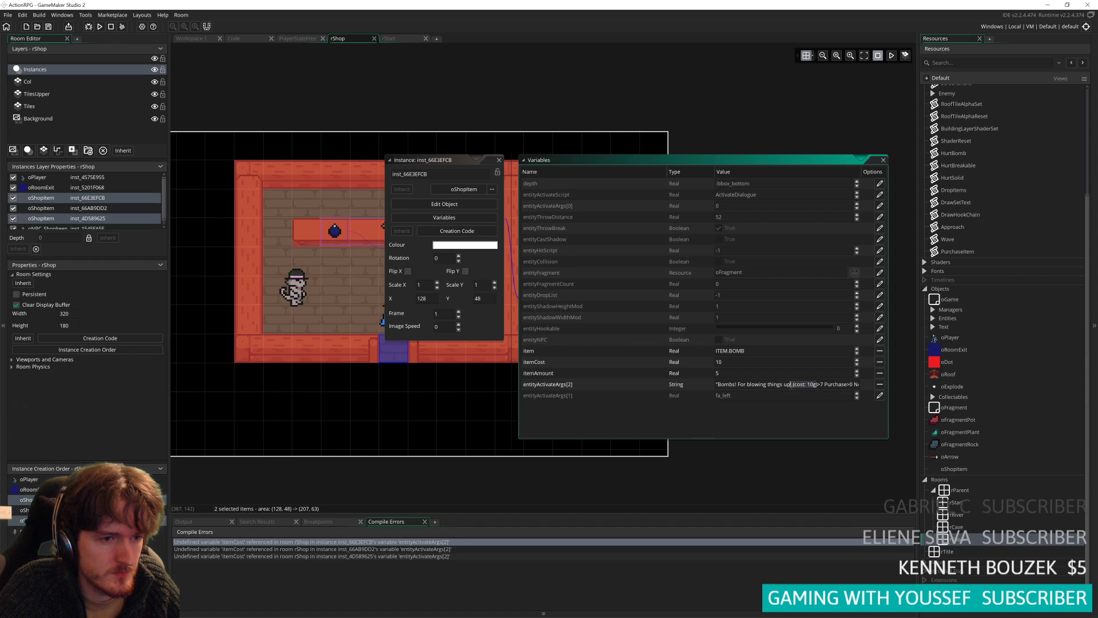
# - Move the cost text in the bomb item's description from after "things up!" to directly behind "Bombs", as "(cost: 10g)"
pyautogui.moveTo(792, 384); pyautogui.dragTo(820, 385)
pyautogui.press('BackSpace')
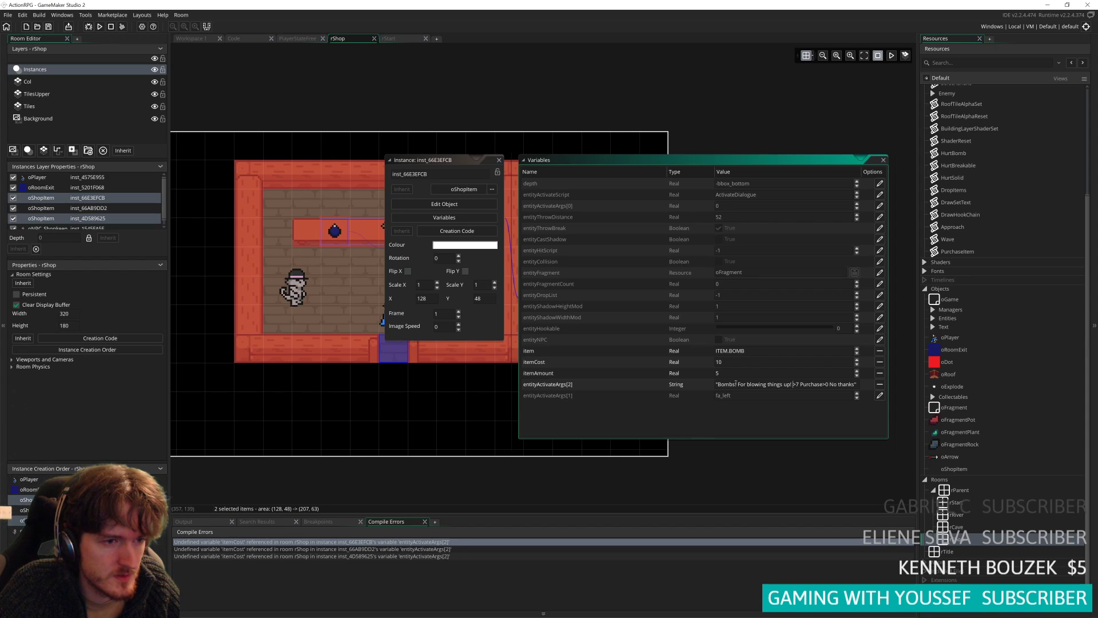
pyautogui.press('BackSpace')
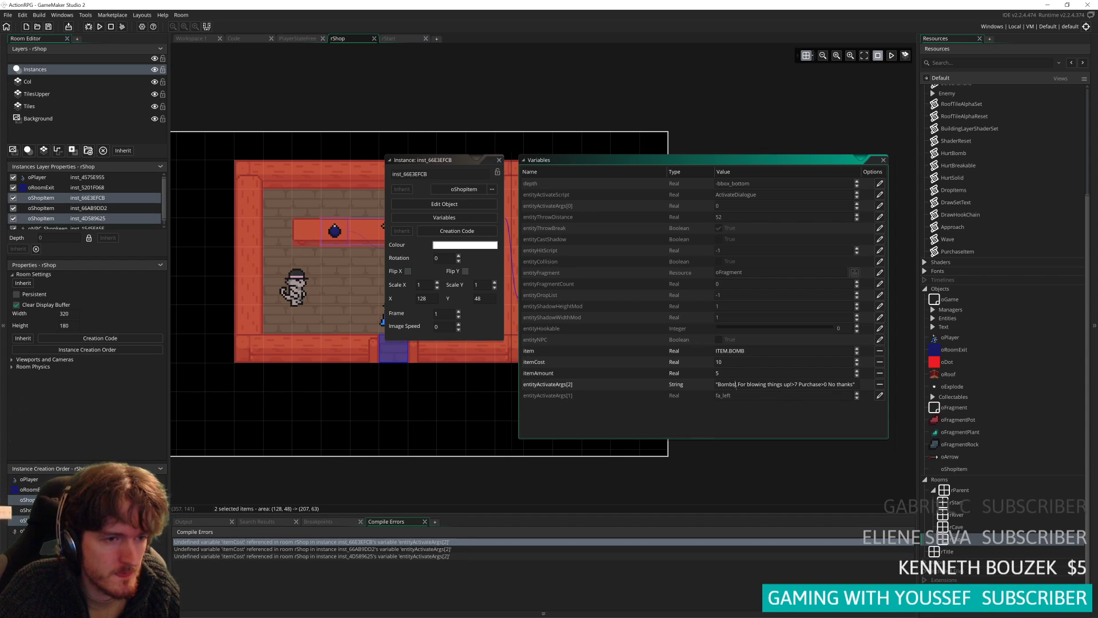
pyautogui.click(737, 384)
pyautogui.write('(cost: 10g)')
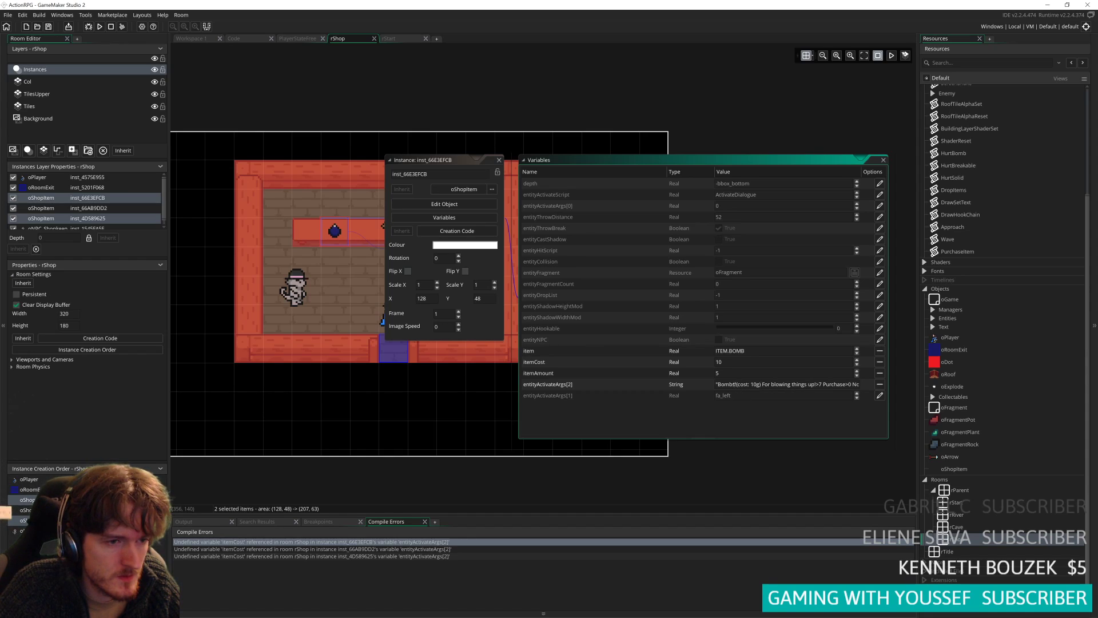
# - Correct the bomb description's heading to "Bombs (cost: 10g)" and put a \n line break before "For blowing things up!"
pyautogui.press('Delete')
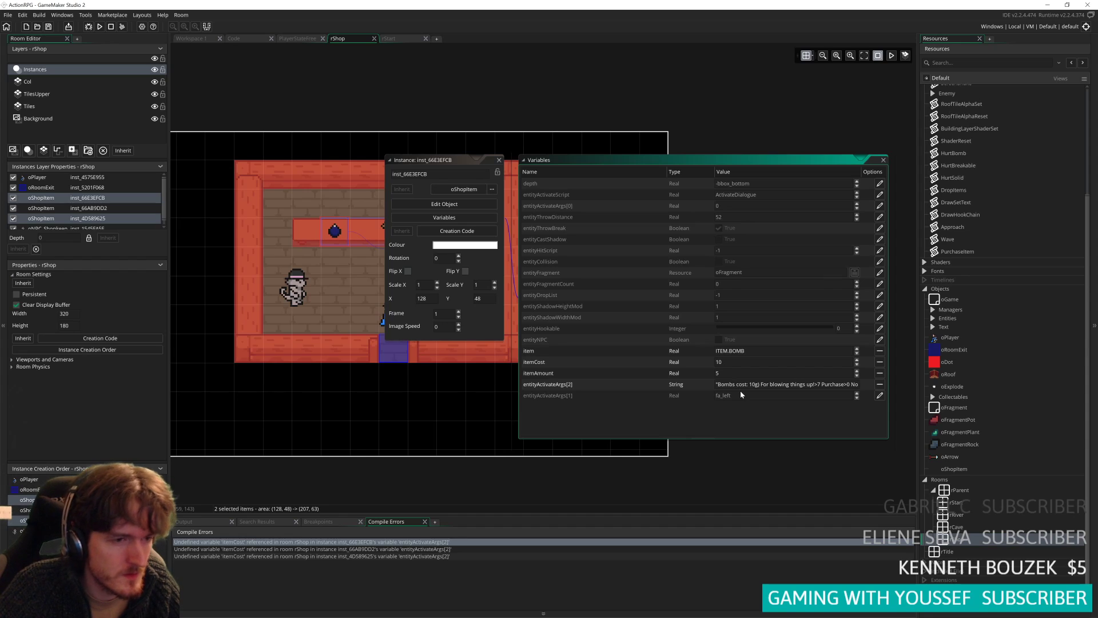
pyautogui.write('(')
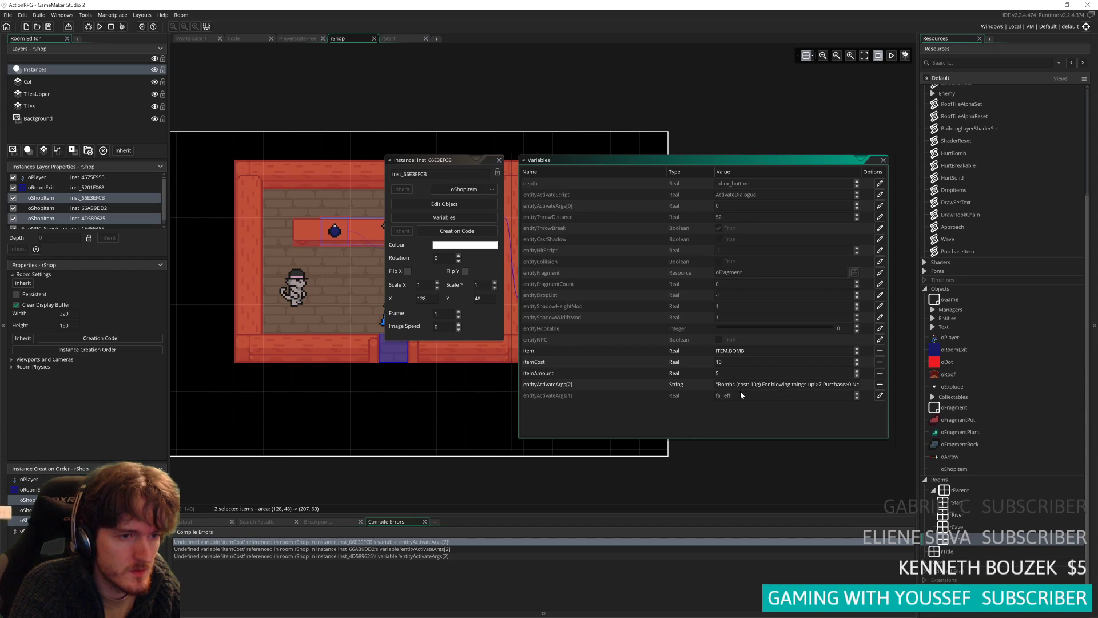
pyautogui.write('\\n')
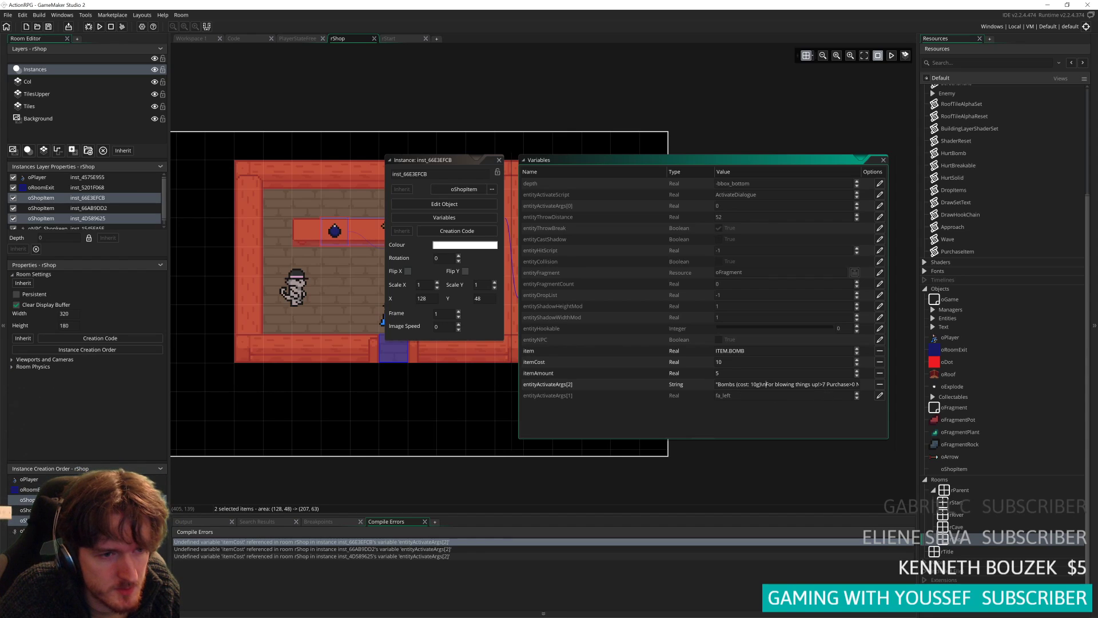
# - Copy the bomb item's entityActivateArgs[2] text and close the item's instance window
pyautogui.moveTo(818, 384); pyautogui.dragTo(682, 396)
pyautogui.hotkey('ctrl', 'c')
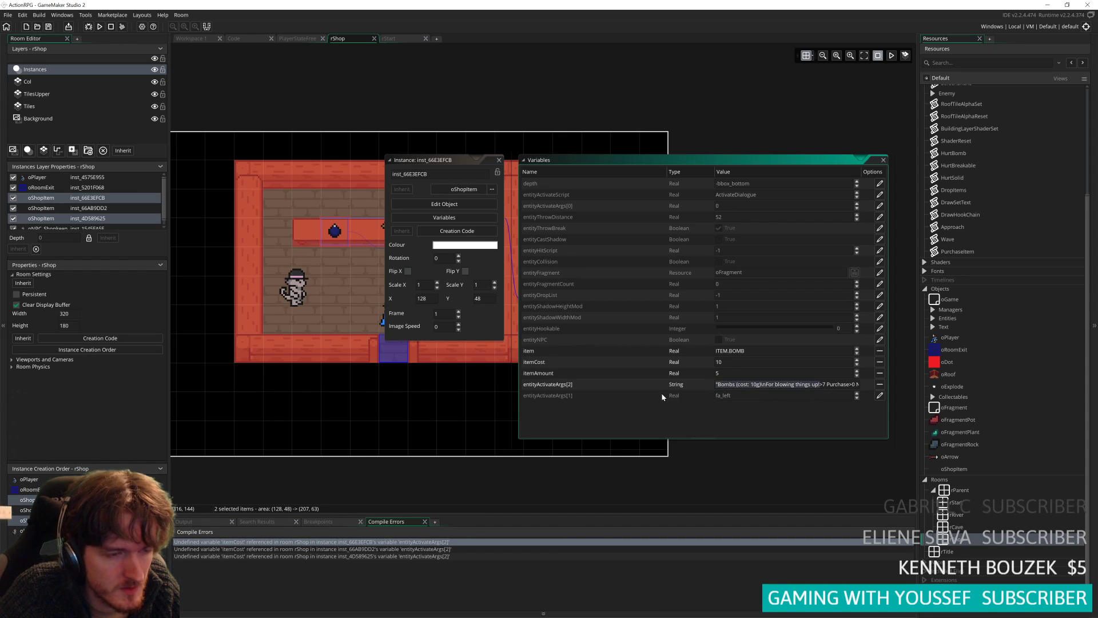
pyautogui.press('End')
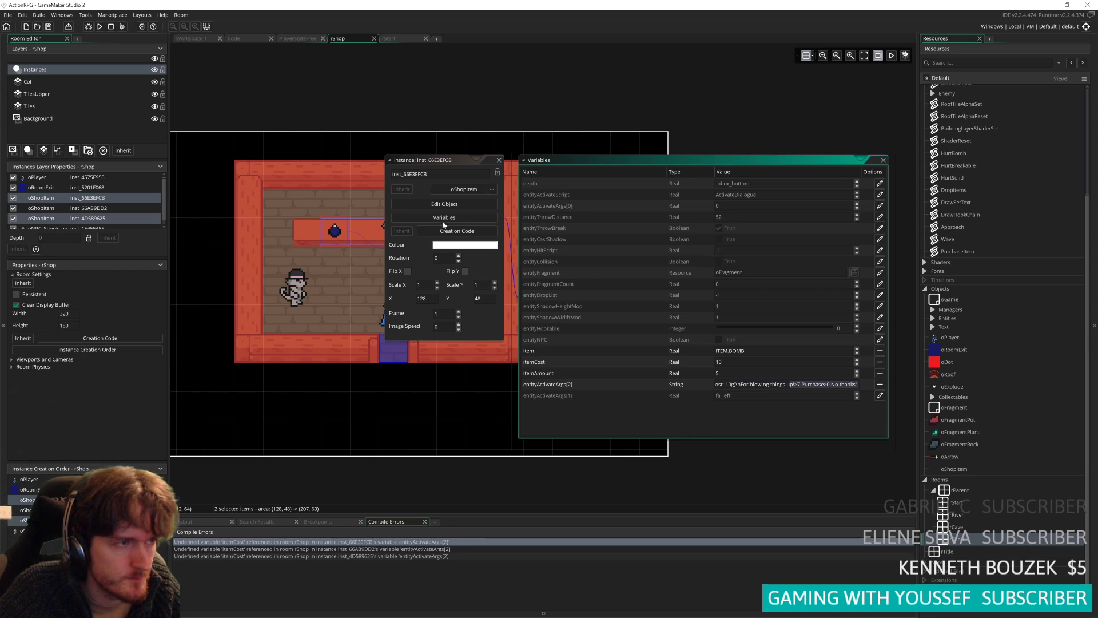
pyautogui.click(498, 160)
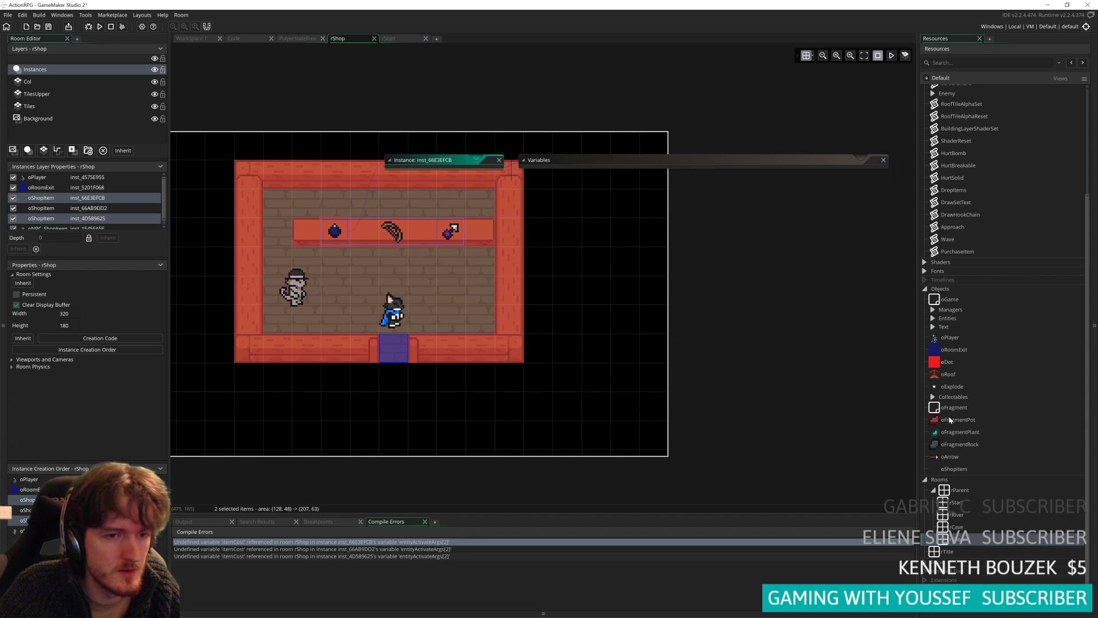
# - Remove the itemCost expression from the default entityActivateArgs[2] of oShopItem, leaving "Item description>7 Purchase>0 No thanks"
pyautogui.doubleClick(960, 469)
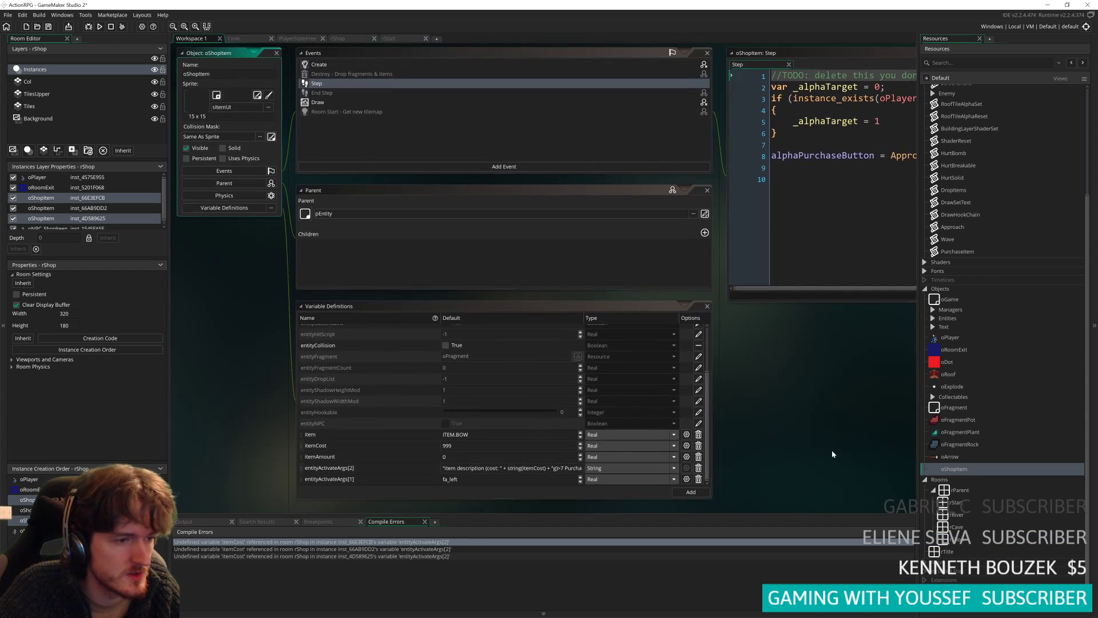
pyautogui.click(498, 373)
pyautogui.moveTo(476, 373); pyautogui.dragTo(497, 373)
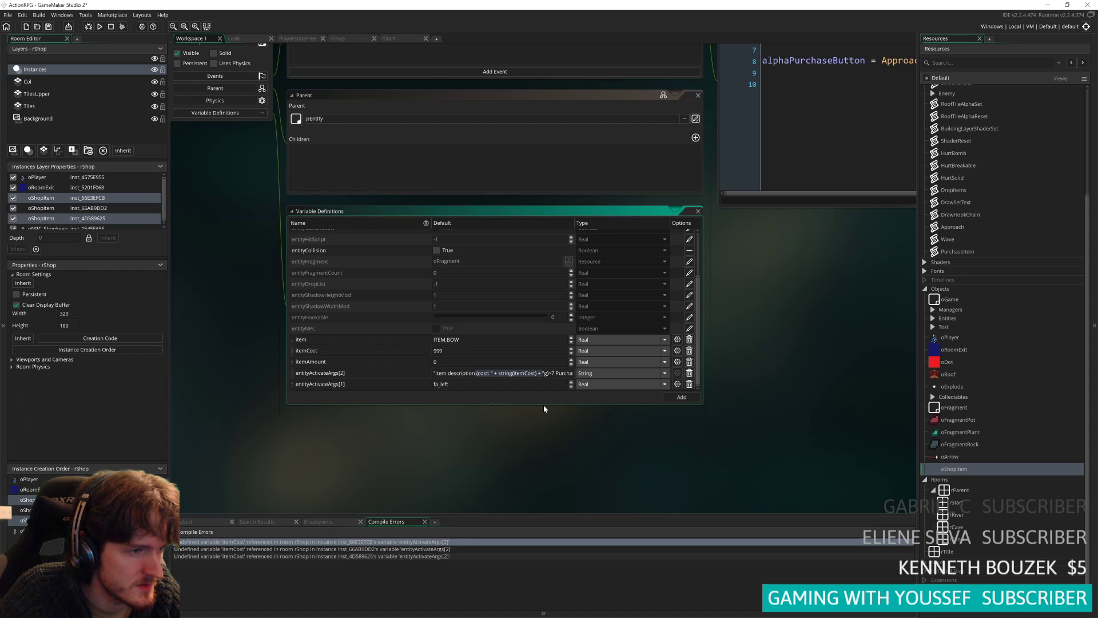
pyautogui.click(477, 373)
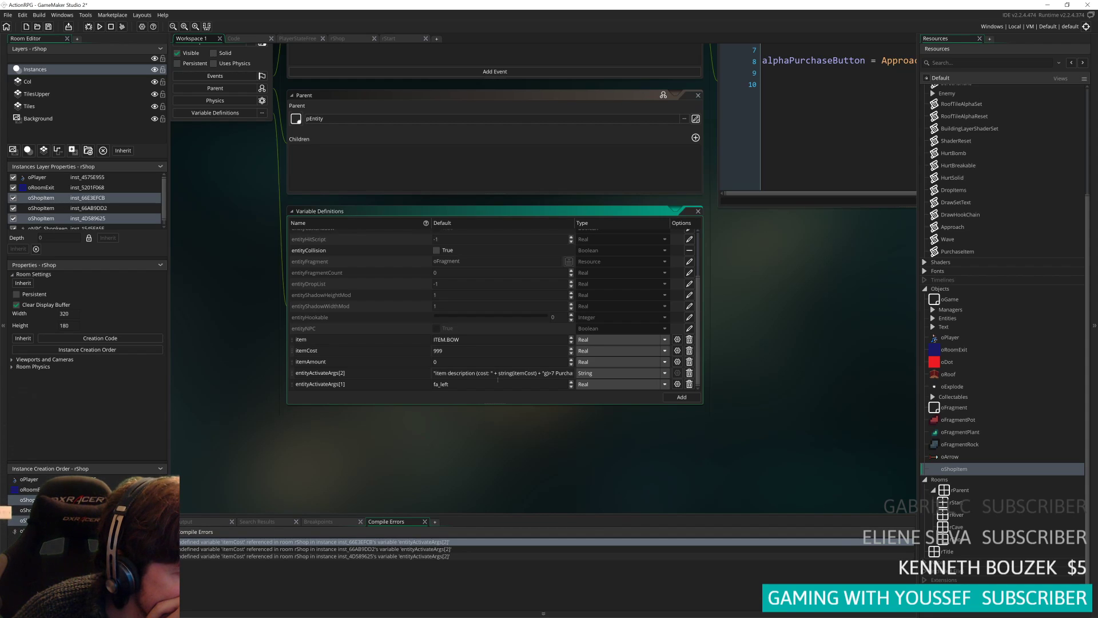
pyautogui.moveTo(548, 373); pyautogui.dragTo(476, 374)
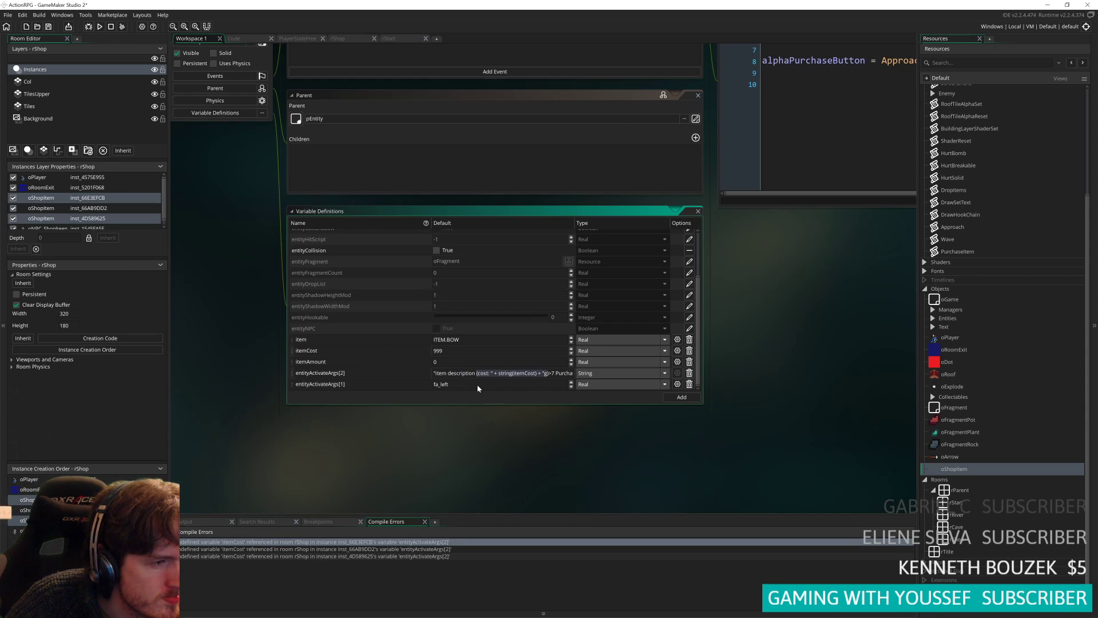
pyautogui.press('BackSpace')
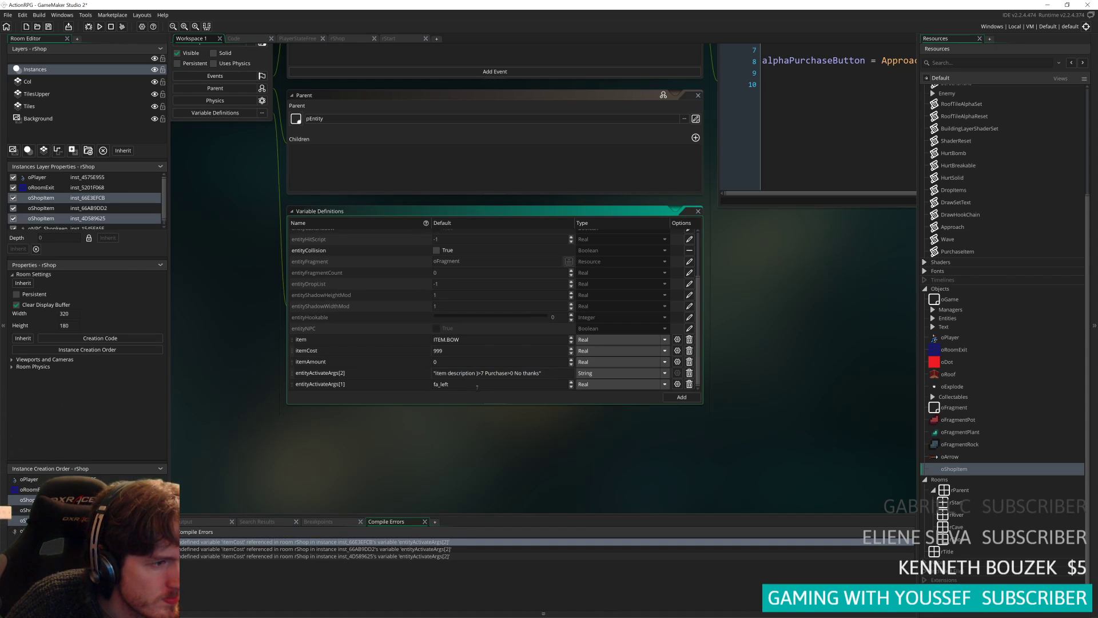
pyautogui.press('Delete')
pyautogui.press('BackSpace')
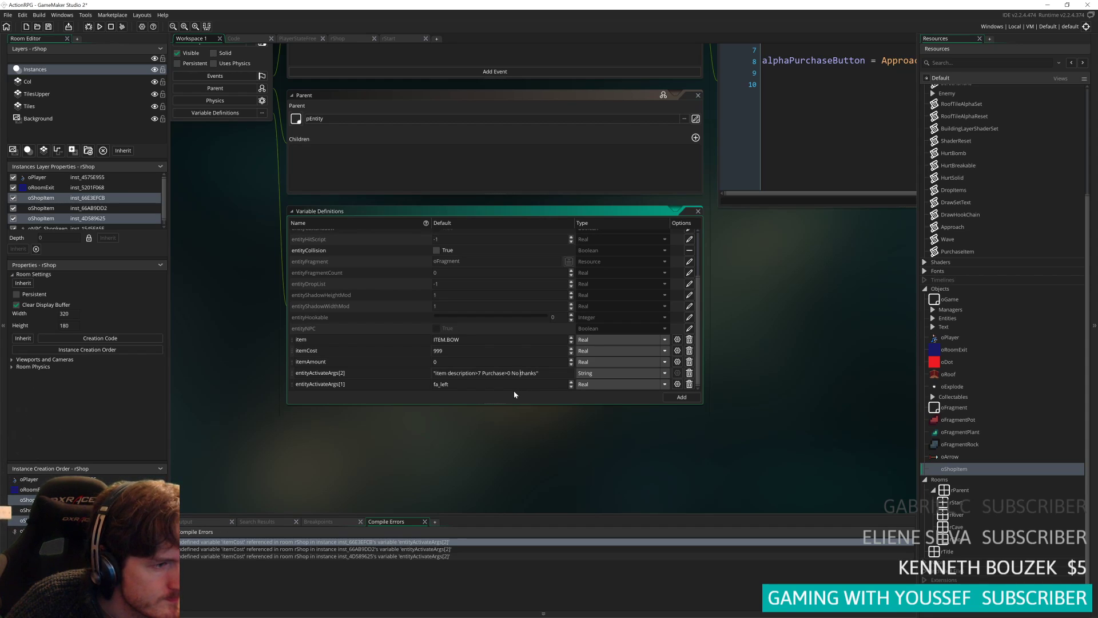
pyautogui.click(548, 373)
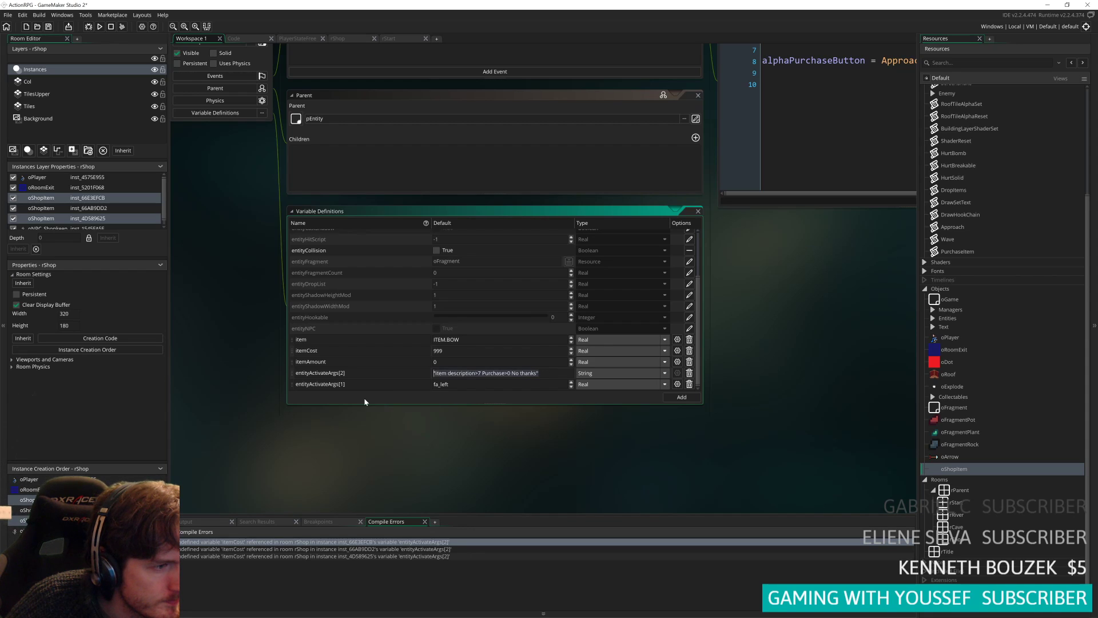
pyautogui.click(685, 465)
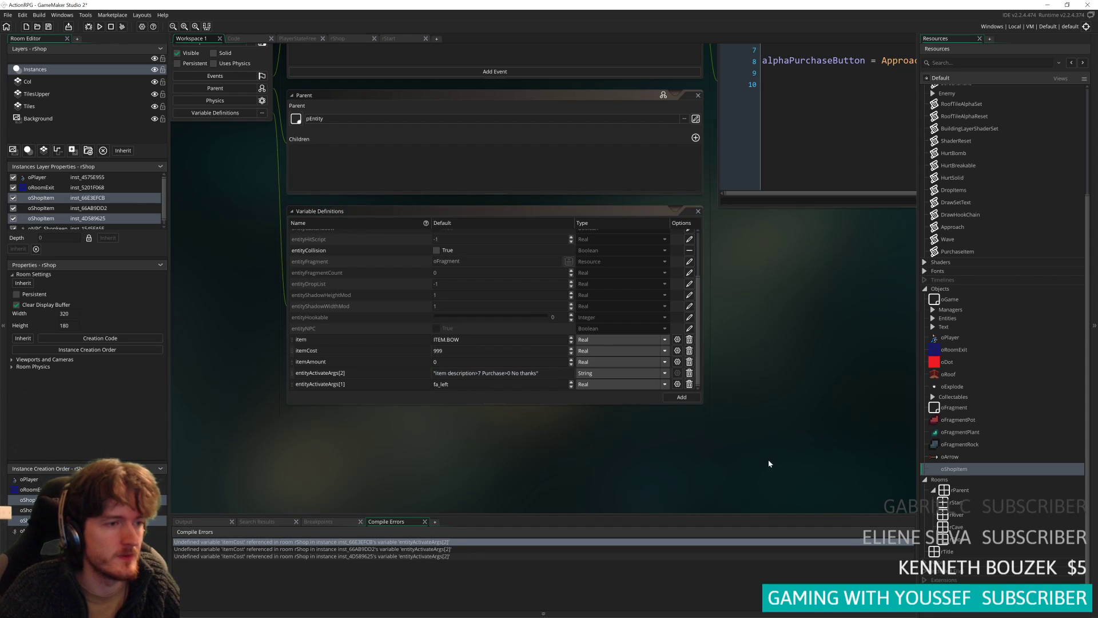
# - Return to the rShop room and review the bomb item's description among its variables
pyautogui.doubleClick(966, 541)
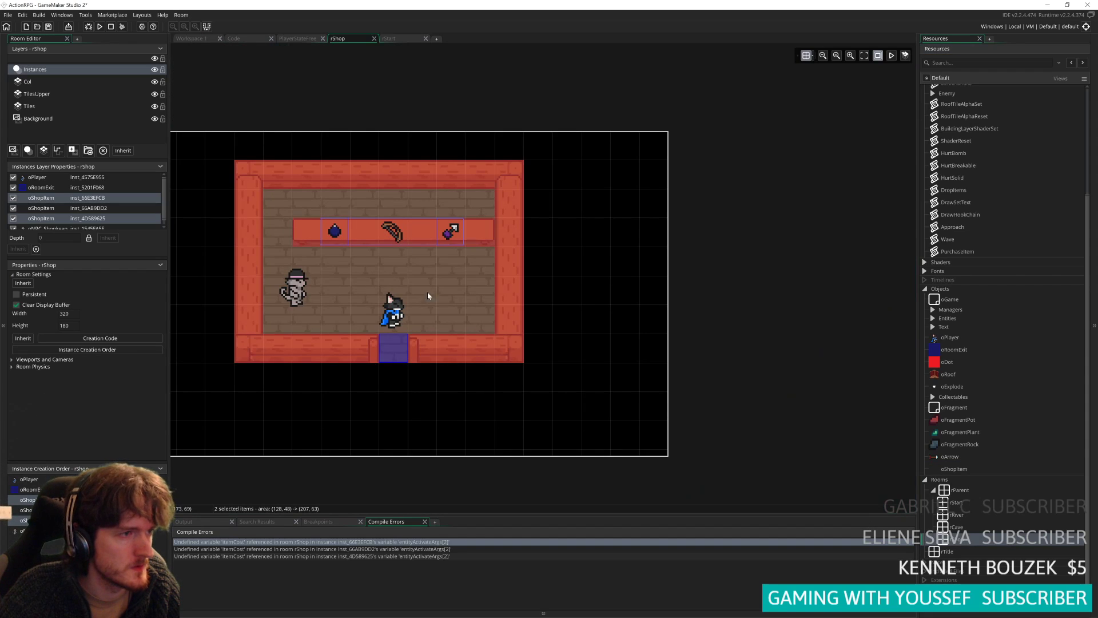
pyautogui.click(419, 284)
pyautogui.click(336, 231)
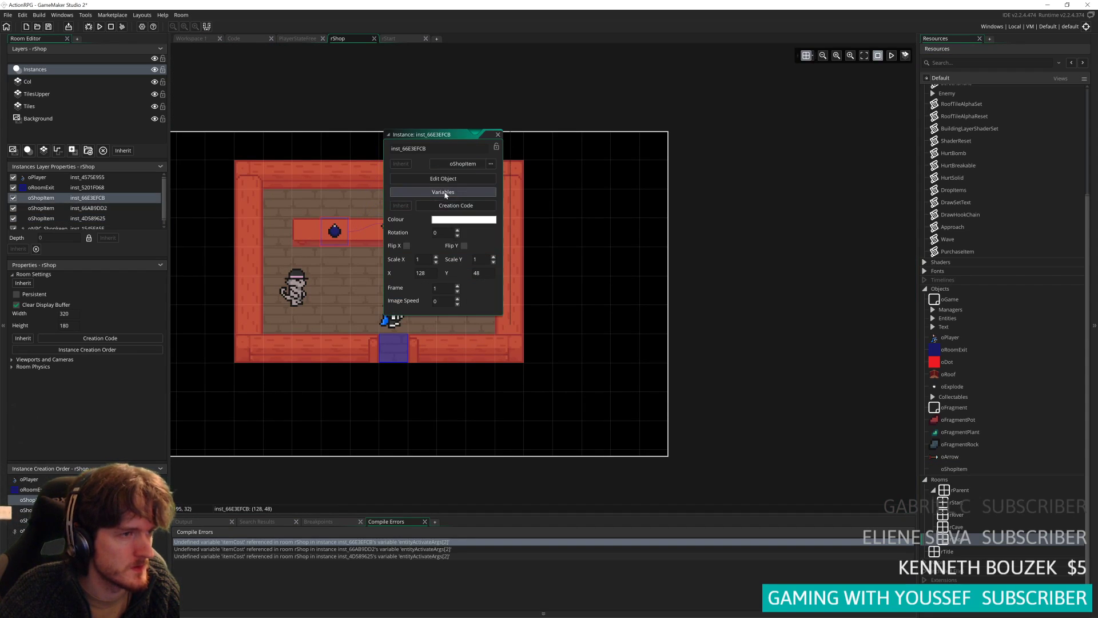
pyautogui.click(443, 192)
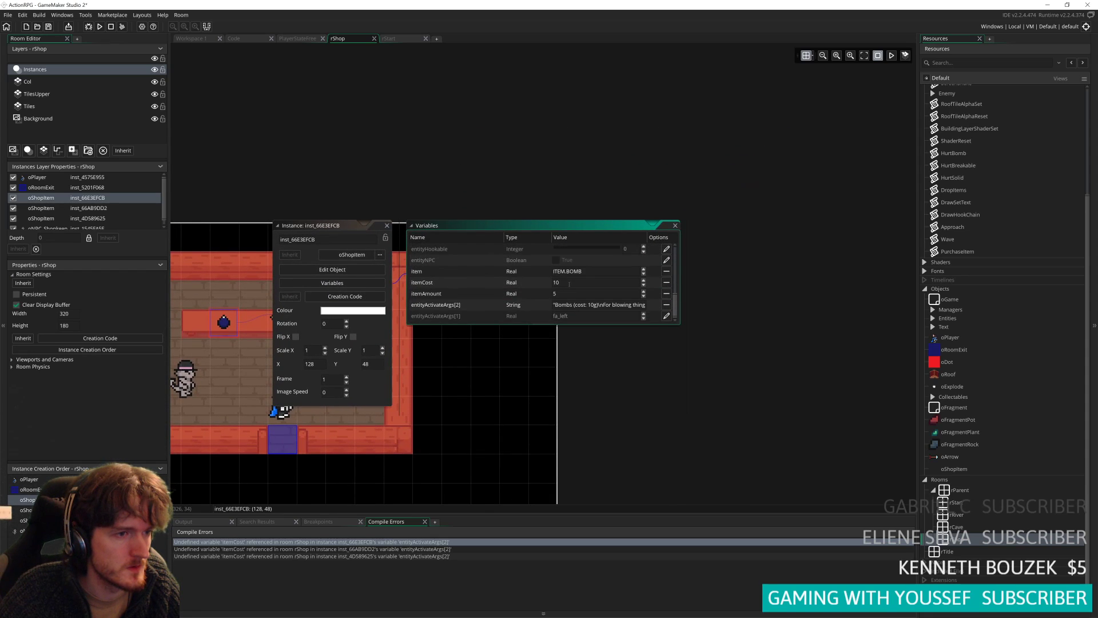
pyautogui.press('End')
pyautogui.click(387, 226)
# - Replace the bow item's entityActivateArgs[2] value with the copied bomb description and set its cost text to 25g
pyautogui.doubleClick(281, 324)
pyautogui.click(389, 285)
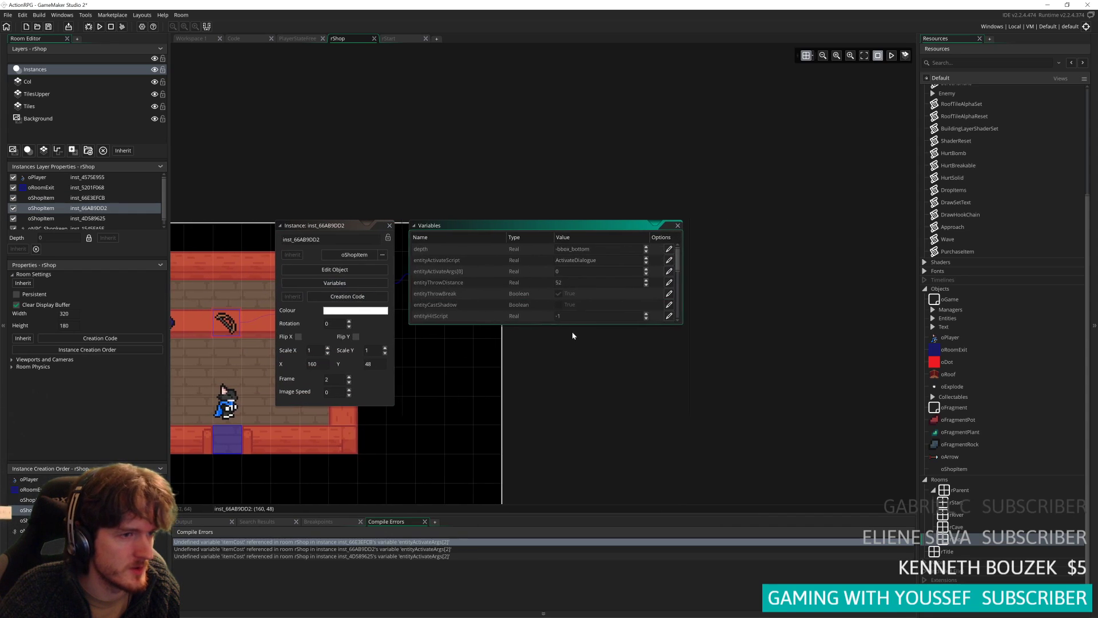
pyautogui.doubleClick(587, 305)
pyautogui.moveTo(640, 305); pyautogui.dragTo(429, 306)
pyautogui.hotkey('ctrl', 'v')
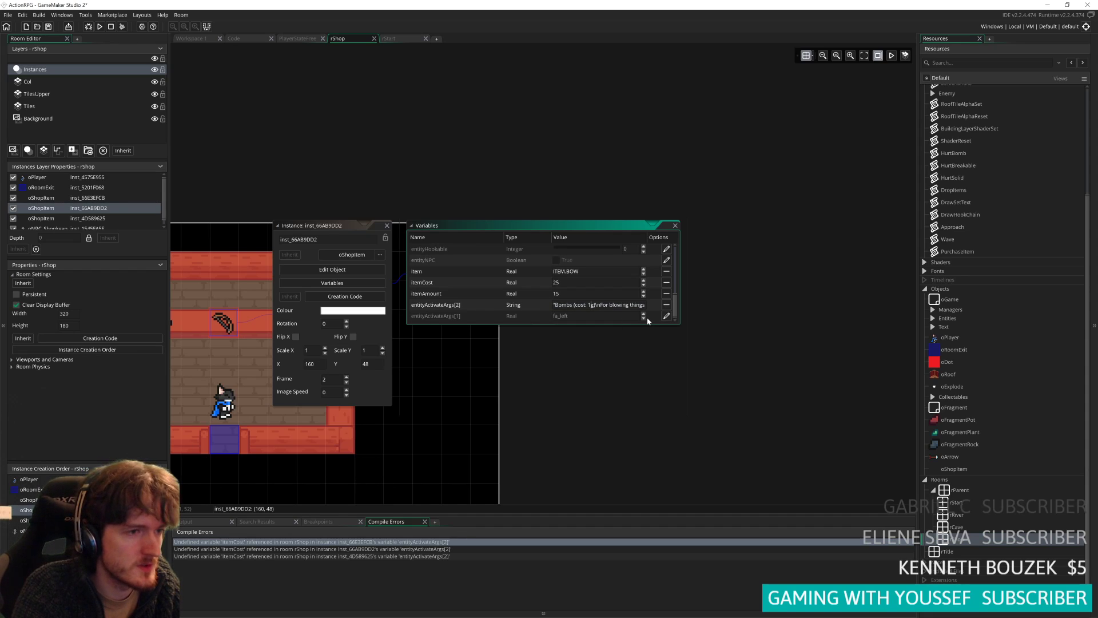
pyautogui.write('25')
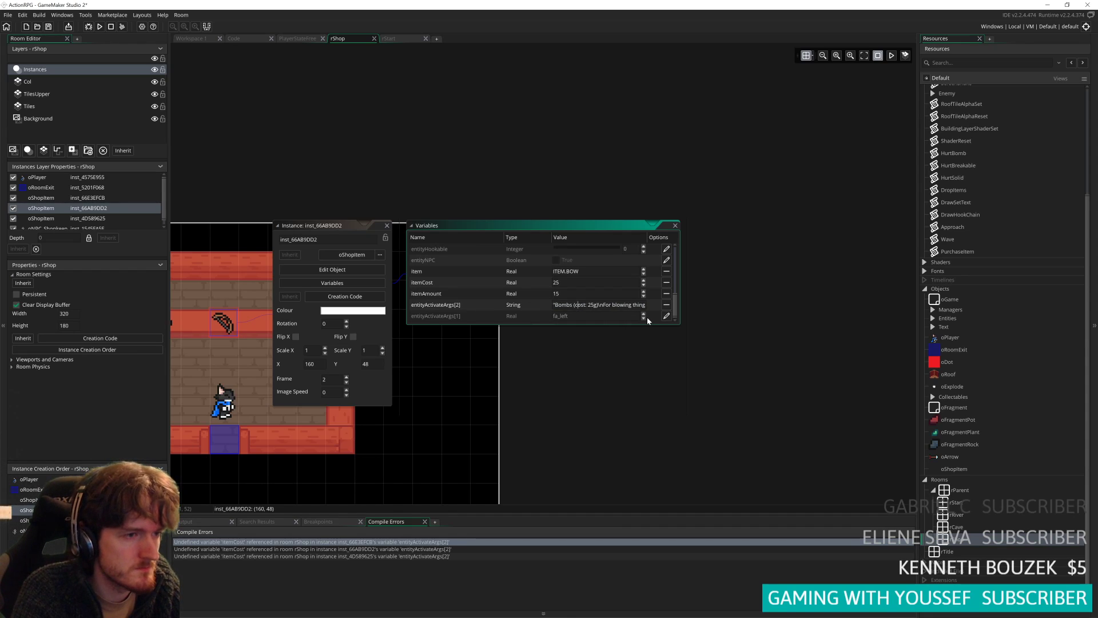
# - Replace the item name "Bombs" with "Bow" in the bow item's description
pyautogui.press('BackSpace')
pyautogui.press('BackSpace')
pyautogui.press('BackSpace')
pyautogui.press('BackSpace')
pyautogui.press('BackSpace')
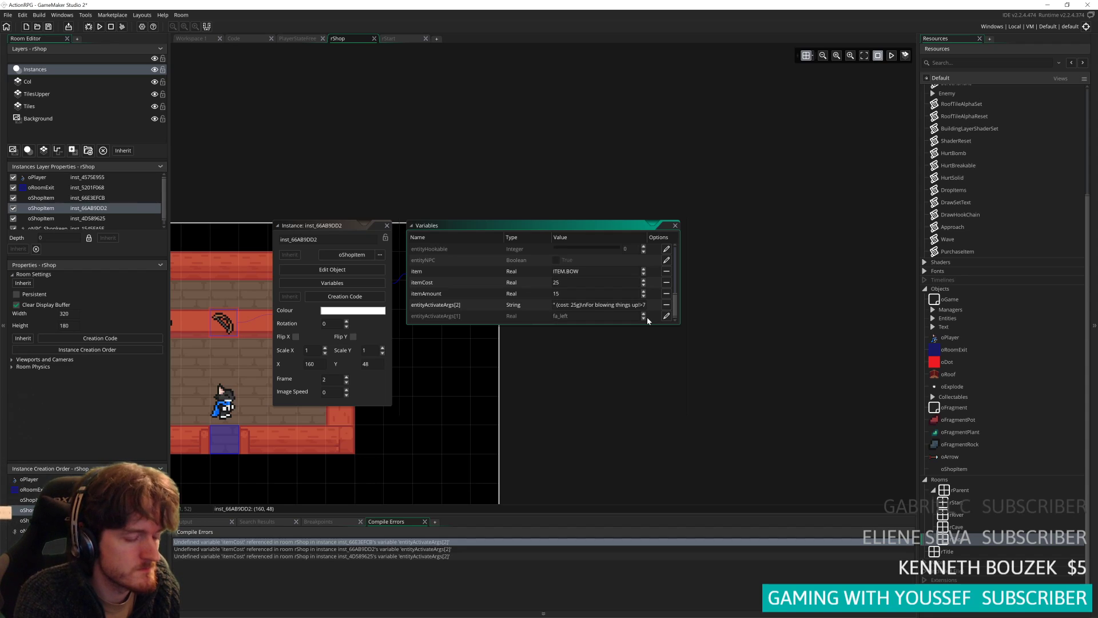
pyautogui.write('Bow')
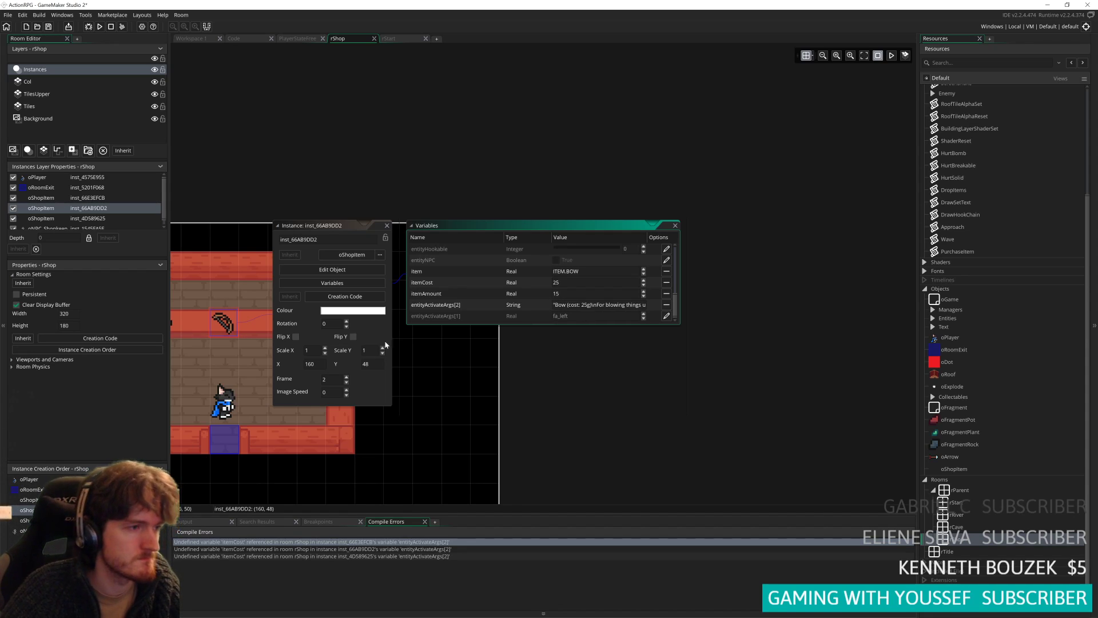
# - Check the bomb item's variables alongside the bow item's, then close the bomb's variables window
pyautogui.doubleClick(173, 323)
pyautogui.click(274, 283)
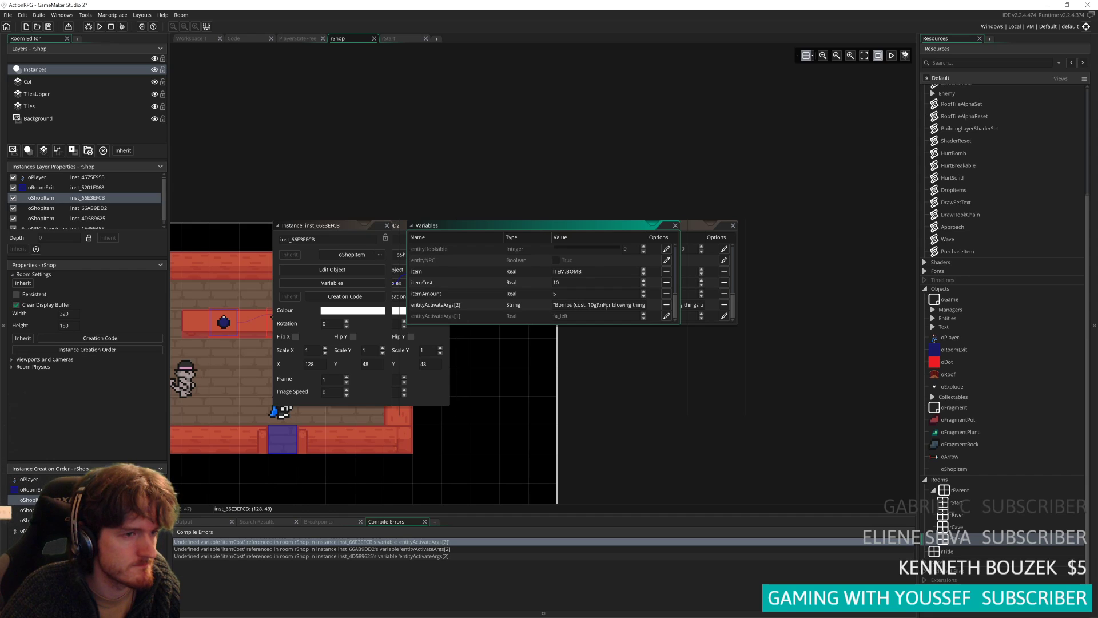
pyautogui.click(675, 225)
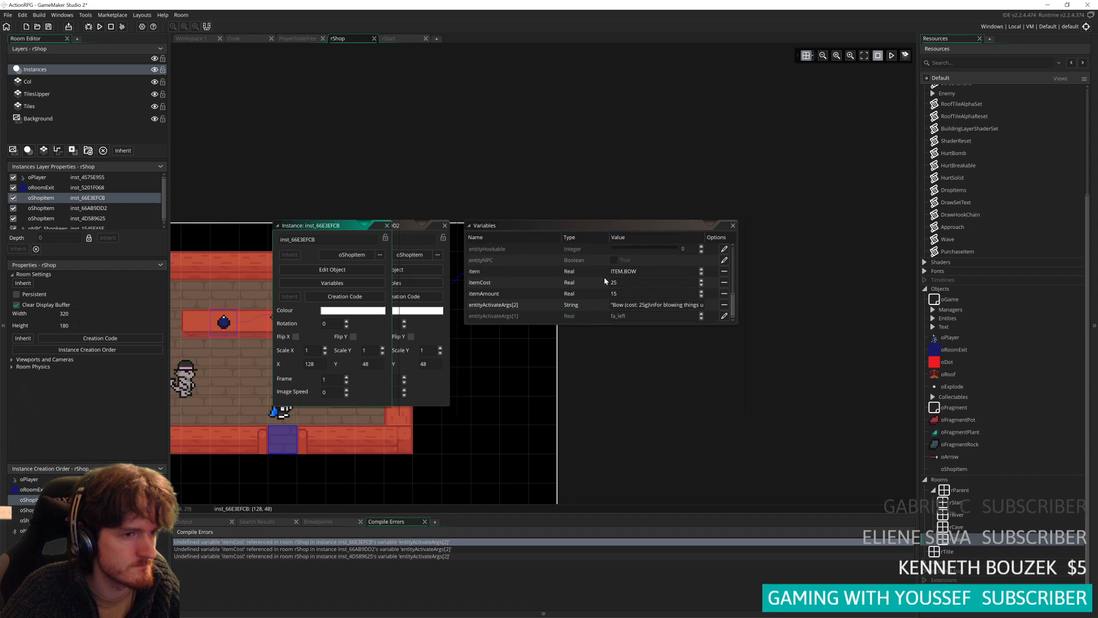
# - Replace "blowing things up!" in the bow item's description with wording that starts with "sh", keeping the ">7 Purchase" option
pyautogui.moveTo(770, 356); pyautogui.dragTo(525, 368, button='middle')
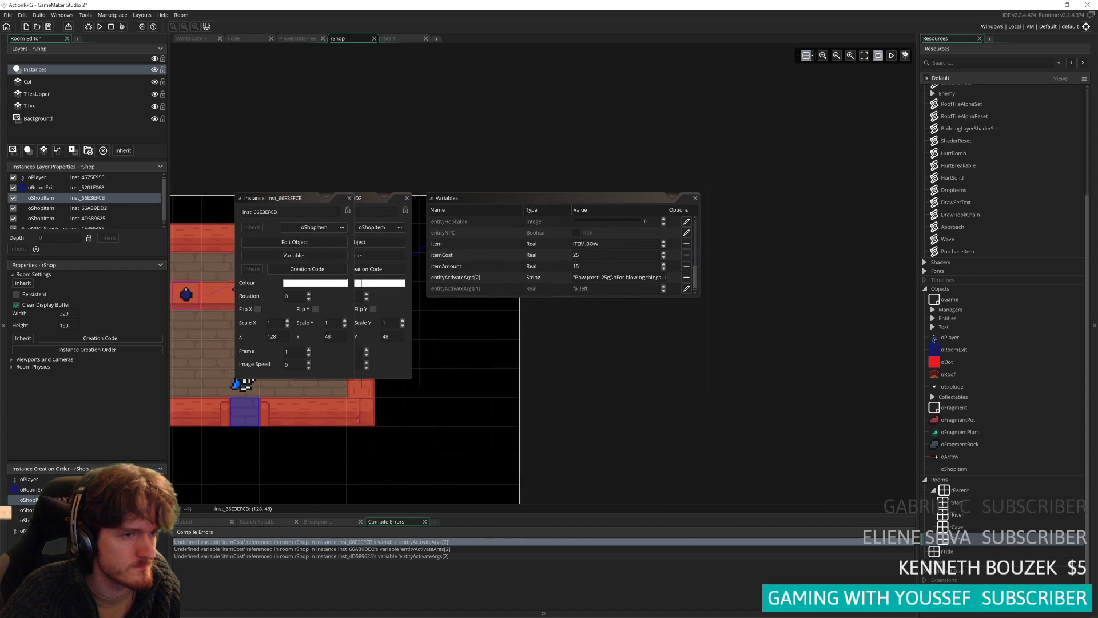
pyautogui.click(628, 278)
pyautogui.press('Delete')
pyautogui.press('Delete')
pyautogui.press('Delete')
pyautogui.press('Delete')
pyautogui.press('Delete')
pyautogui.press('Delete')
pyautogui.press('Delete')
pyautogui.press('Delete')
pyautogui.press('Delete')
pyautogui.press('Delete')
pyautogui.press('Delete')
pyautogui.press('Delete')
pyautogui.press('Delete')
pyautogui.press('Delete')
pyautogui.press('Delete')
pyautogui.press('Delete')
pyautogui.press('Delete')
pyautogui.press('BackSpace')
pyautogui.write('sh>7')
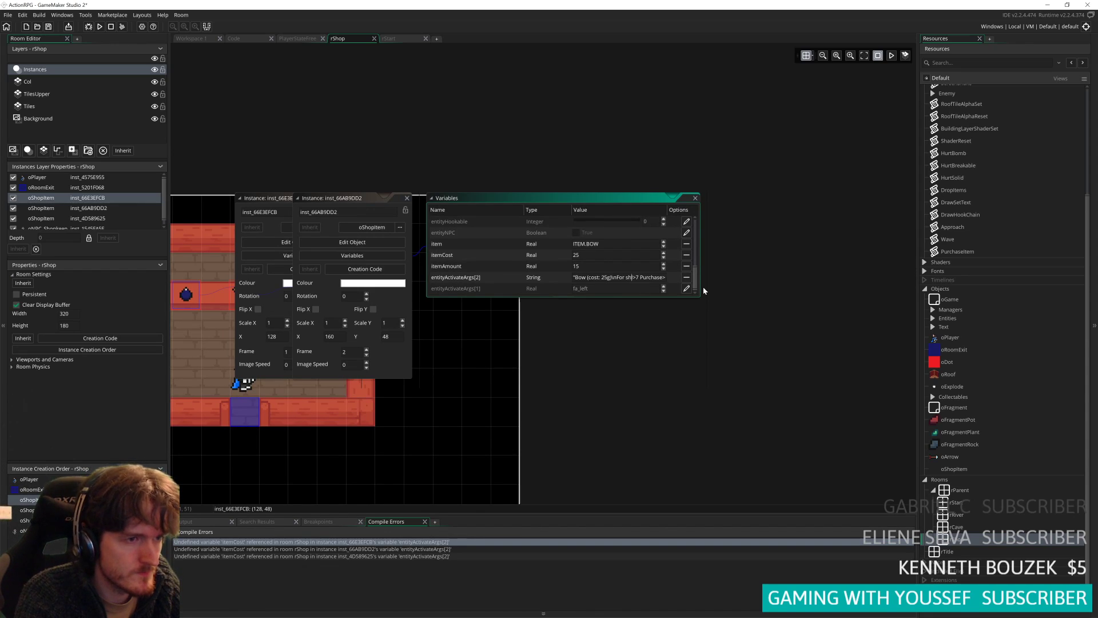